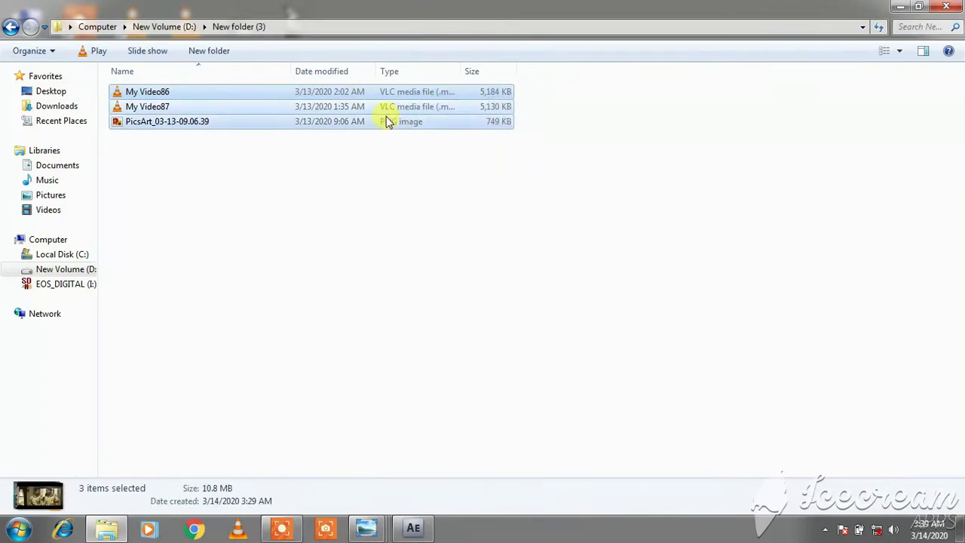
# Import My Video86, My Video87 and the PicsArt PNG from the folder into After Effects, and create a composition from My Video86.mp4.
pyautogui.moveTo(388, 120); pyautogui.dragTo(143, 252)
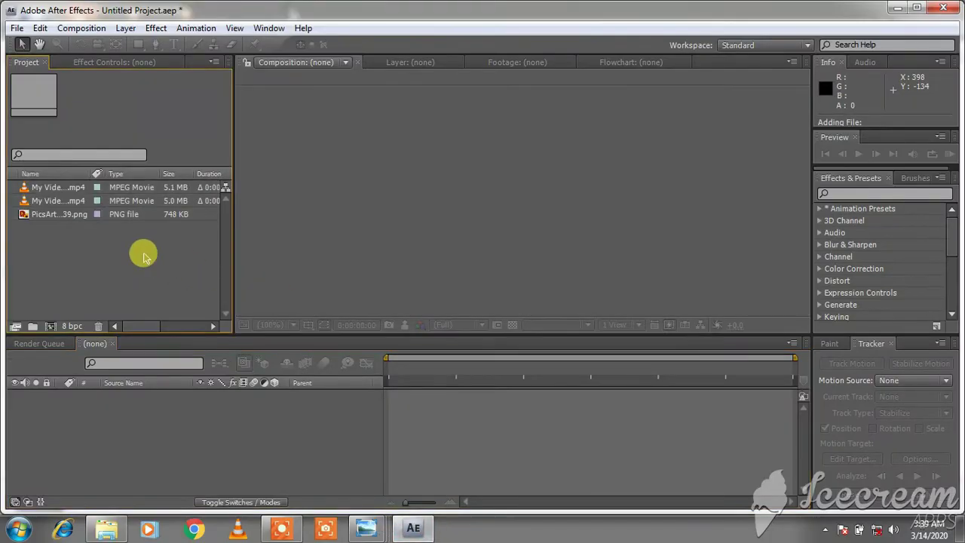
pyautogui.click(63, 201)
pyautogui.click(62, 189)
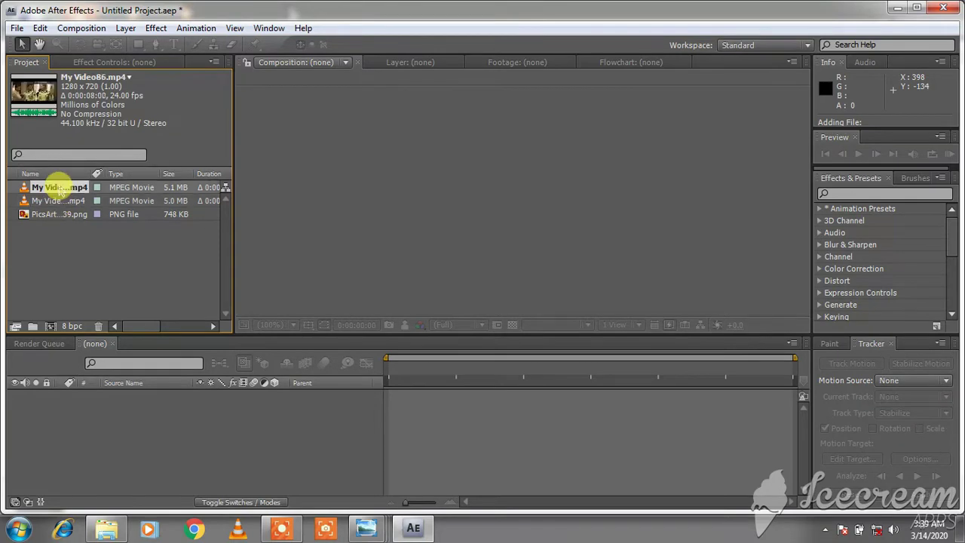
pyautogui.moveTo(60, 188); pyautogui.dragTo(120, 405)
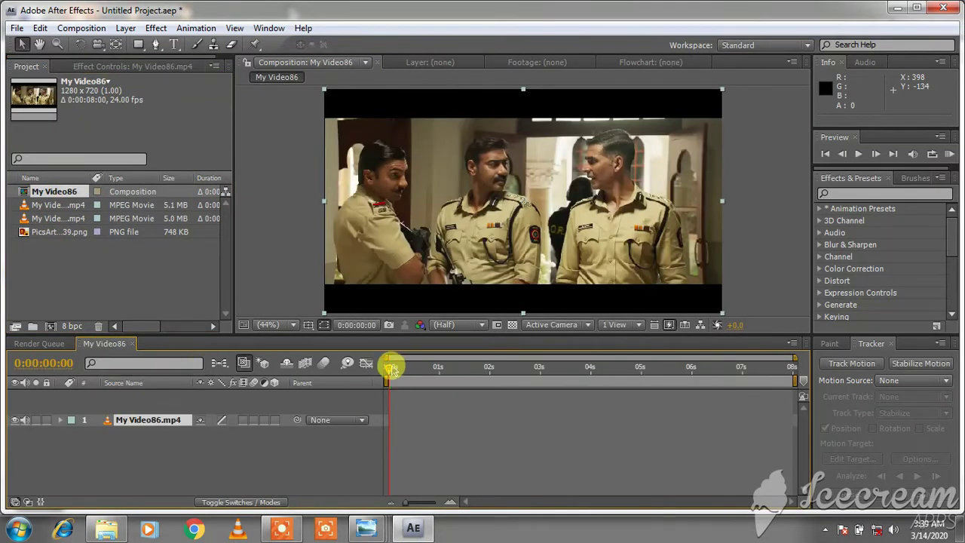
# Scrub through the My Video86.mp4 clip and add PicsArt_03-13-09.06.39.png as a layer beneath it.
pyautogui.moveTo(390, 366); pyautogui.dragTo(799, 361)
pyautogui.moveTo(640, 366); pyautogui.dragTo(294, 384)
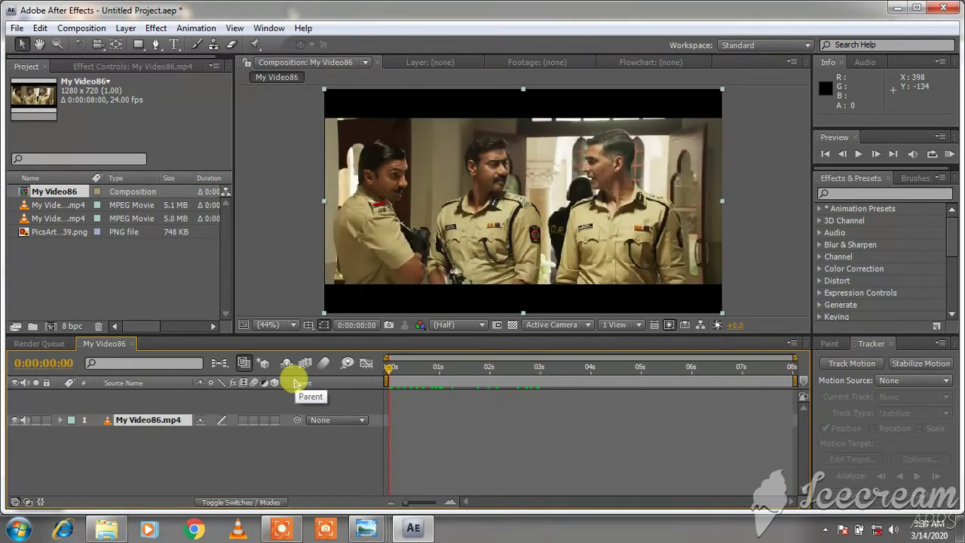
pyautogui.click(75, 233)
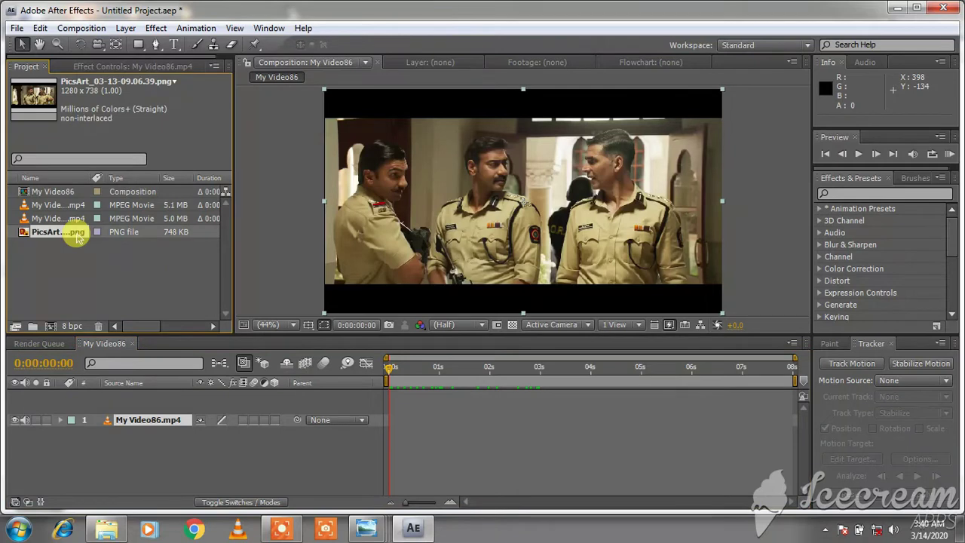
pyautogui.moveTo(69, 235); pyautogui.dragTo(111, 455)
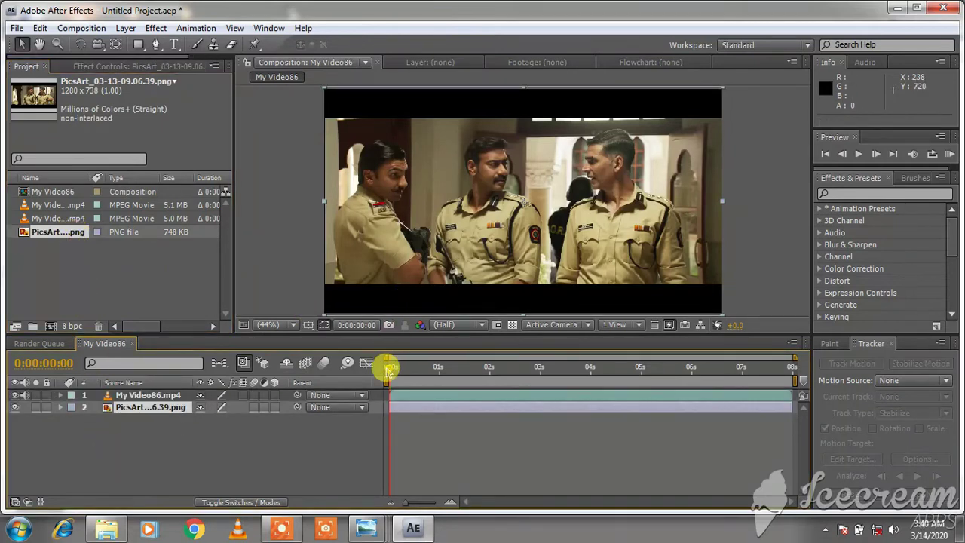
# Find the cut frame at 0:00:01:18 and split the My Video86.mp4 layer there.
pyautogui.moveTo(392, 371); pyautogui.dragTo(480, 368)
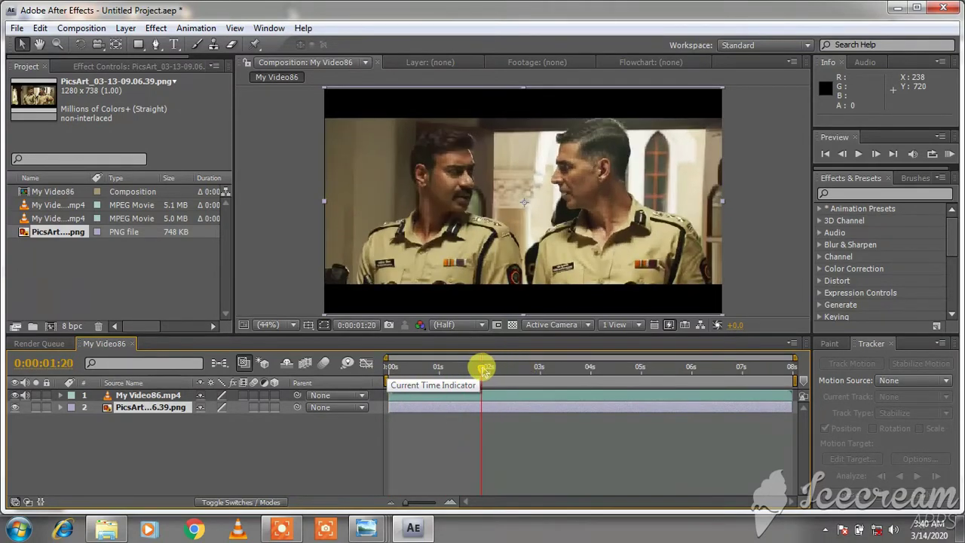
pyautogui.click(849, 153)
pyautogui.click(844, 153)
pyautogui.click(844, 153)
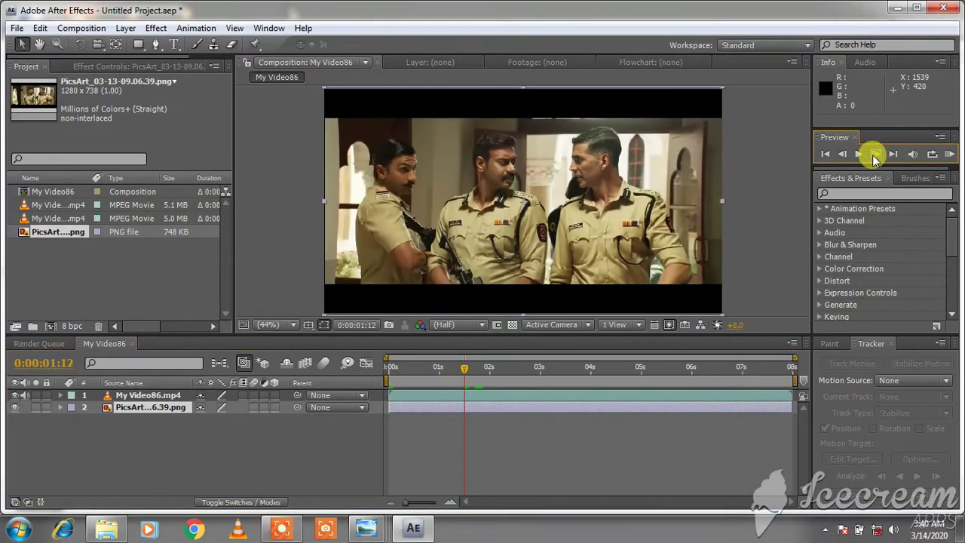
pyautogui.click(876, 155)
pyautogui.click(875, 154)
pyautogui.click(876, 154)
pyautogui.click(876, 154)
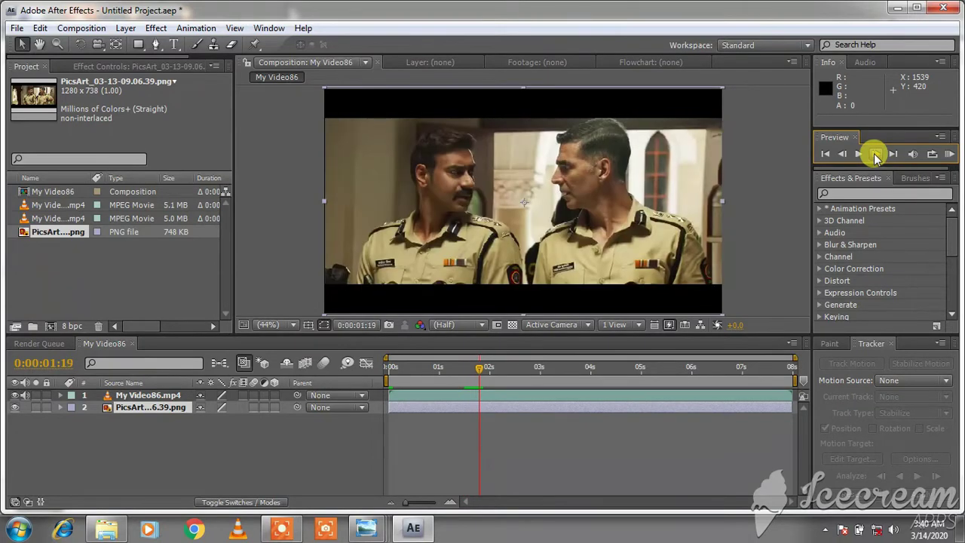
pyautogui.click(844, 155)
pyautogui.click(845, 154)
pyautogui.click(871, 154)
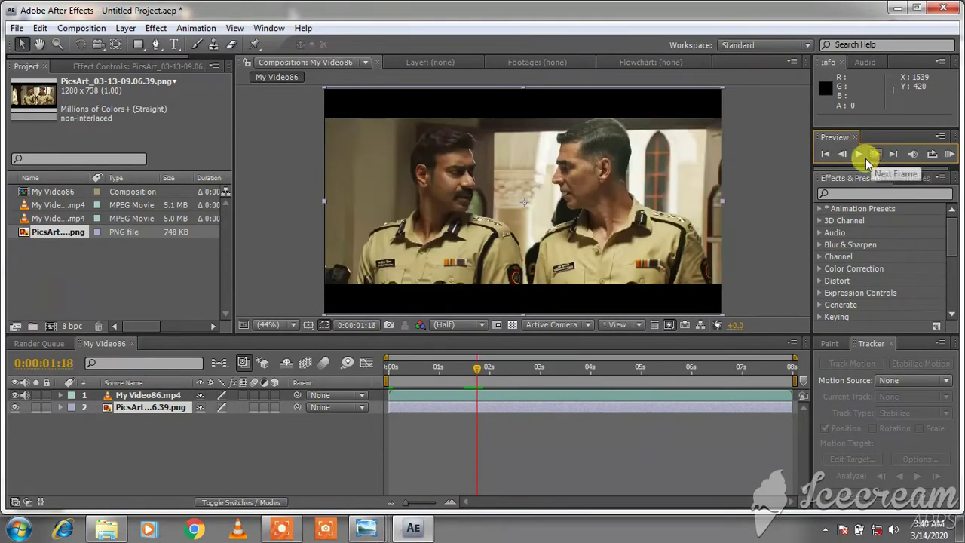
pyautogui.click(489, 396)
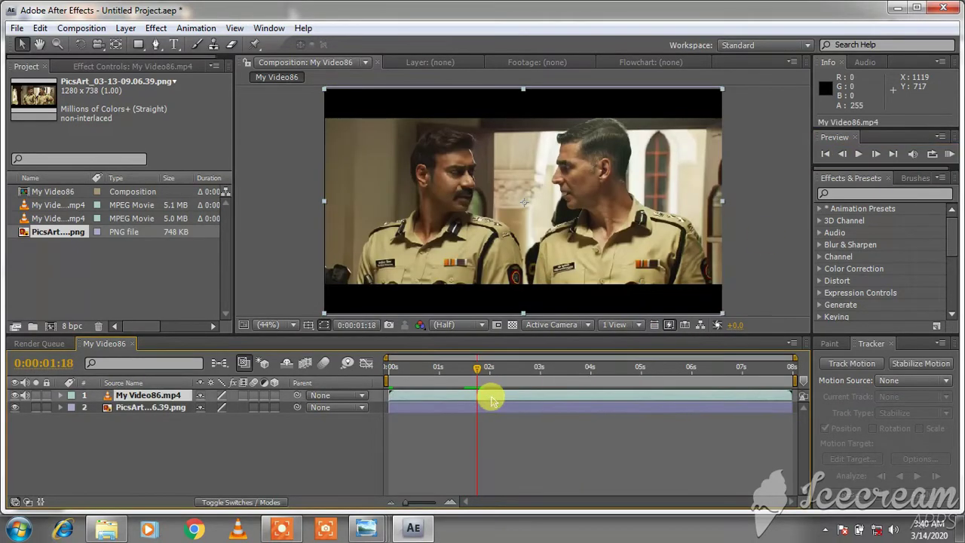
pyautogui.click(40, 28)
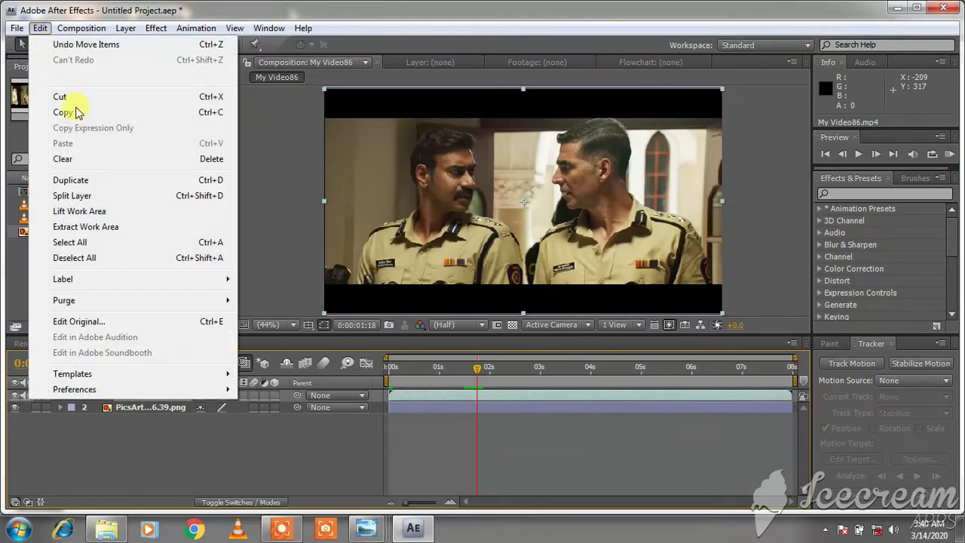
pyautogui.click(102, 197)
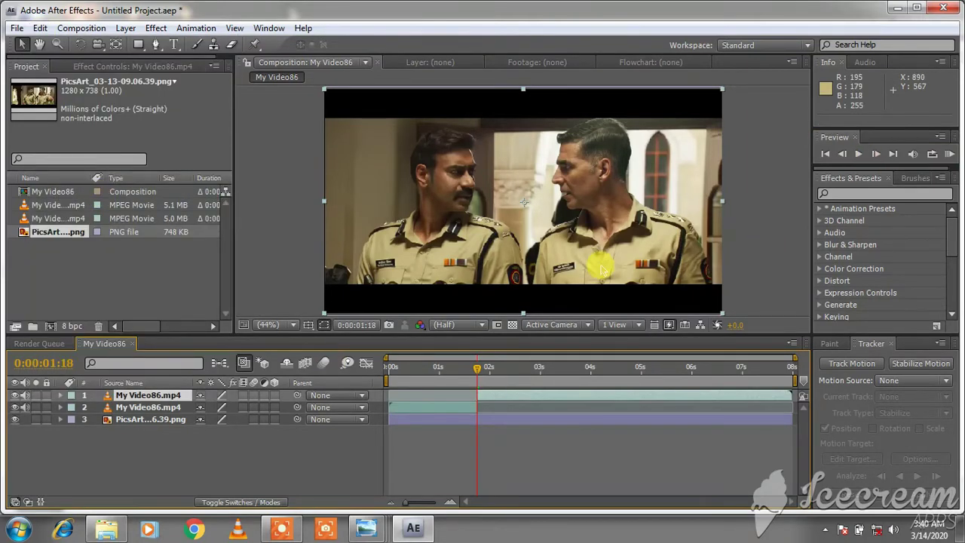
# Split the second My Video86.mp4 segment at the shot change at 0:00:03:13.
pyautogui.moveTo(477, 369); pyautogui.dragTo(564, 384)
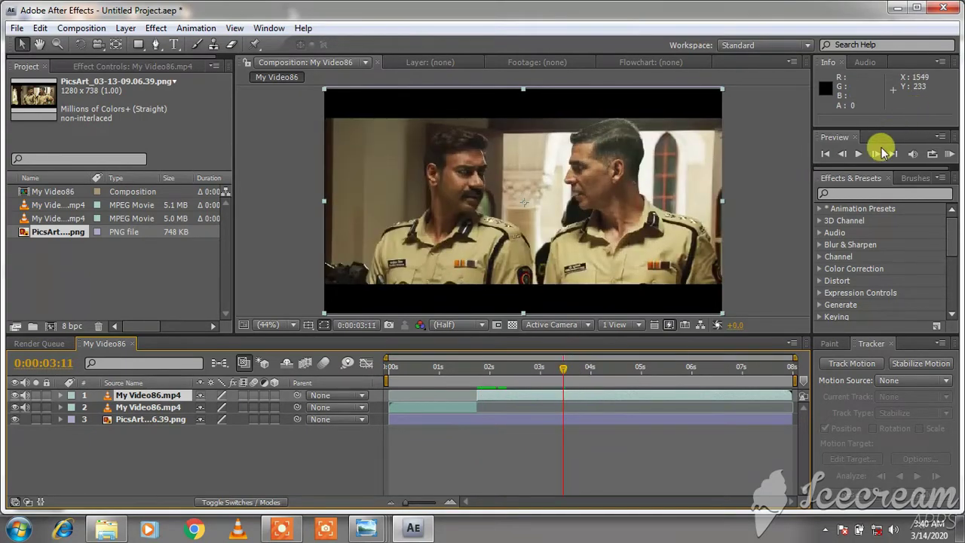
pyautogui.doubleClick(877, 153)
pyautogui.doubleClick(846, 154)
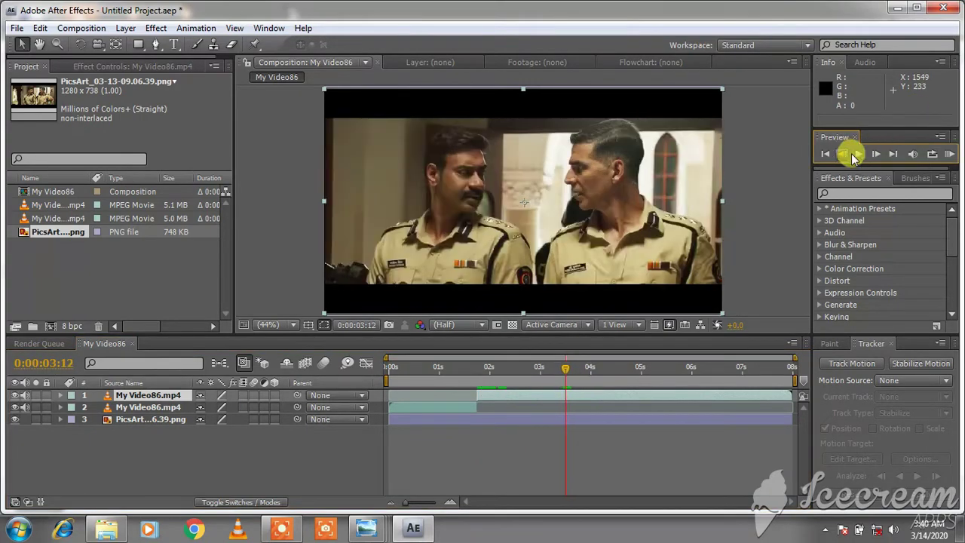
pyautogui.click(872, 155)
pyautogui.click(37, 28)
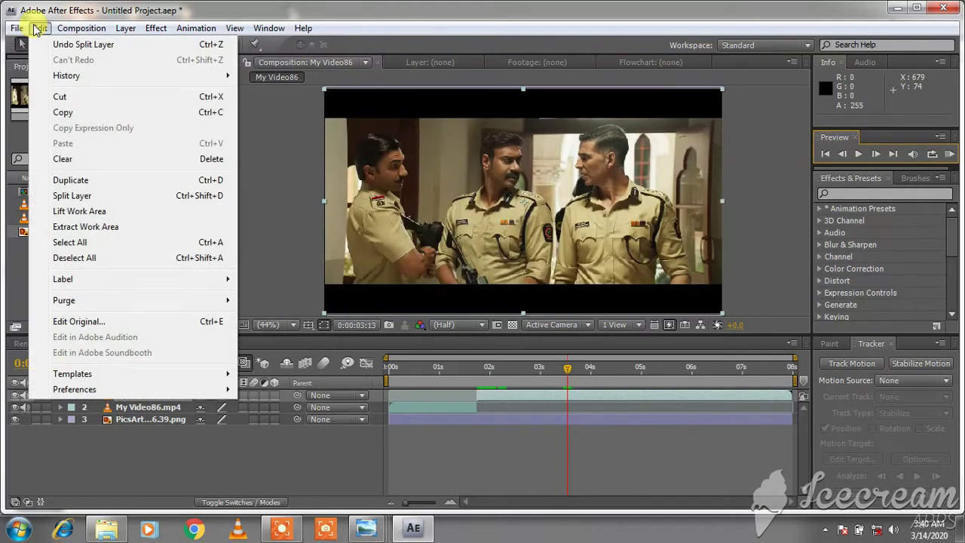
pyautogui.click(83, 195)
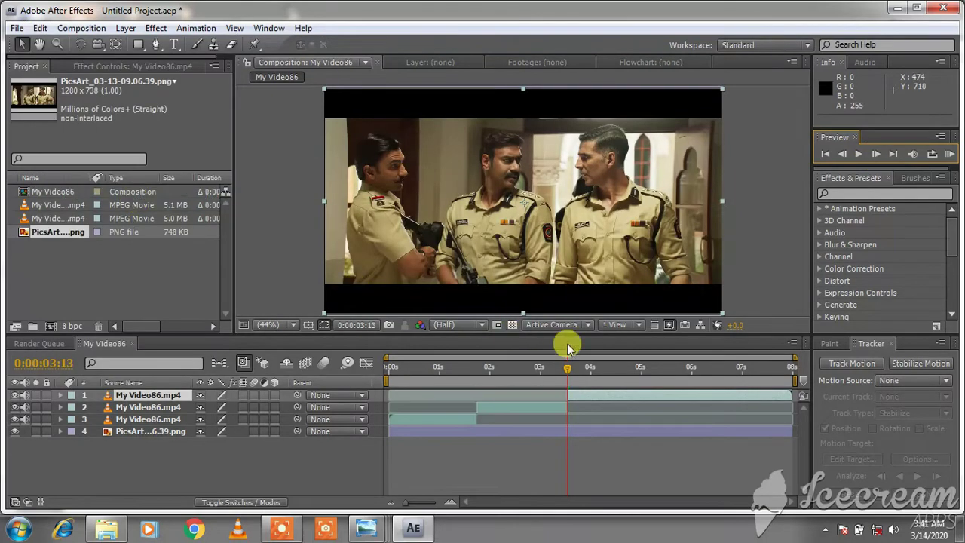
# Shorten the work area to end at about 0:00:07:17, trim the composition to it and return to the start of the timeline.
pyautogui.moveTo(570, 371); pyautogui.dragTo(781, 372)
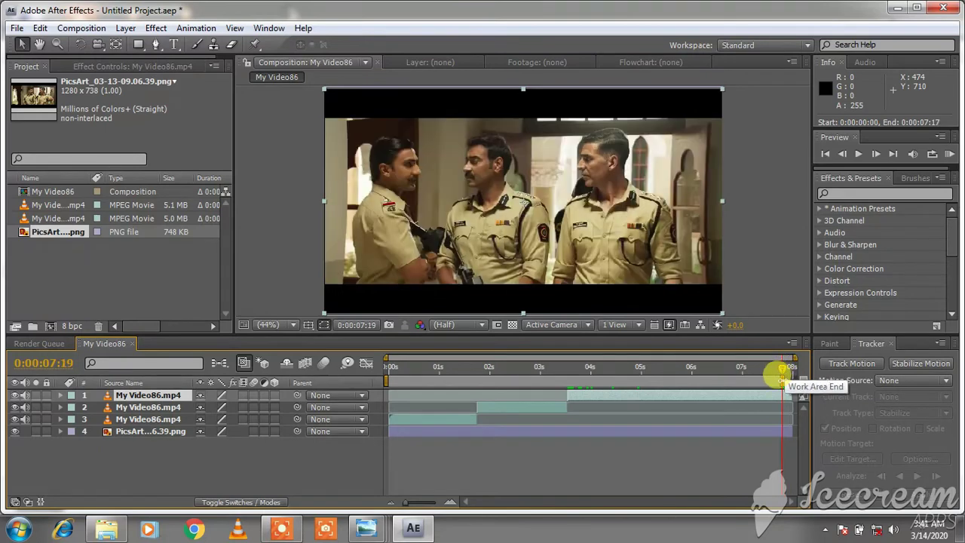
pyautogui.press('Home')
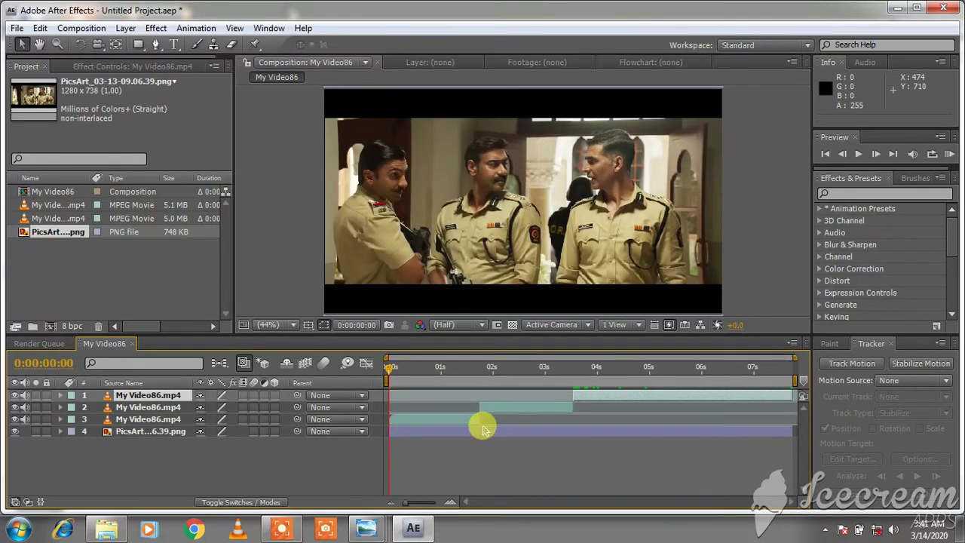
# Split the PicsArt PNG layer at 0:00:01:18, in line with the first video cut.
pyautogui.moveTo(388, 367); pyautogui.dragTo(483, 370)
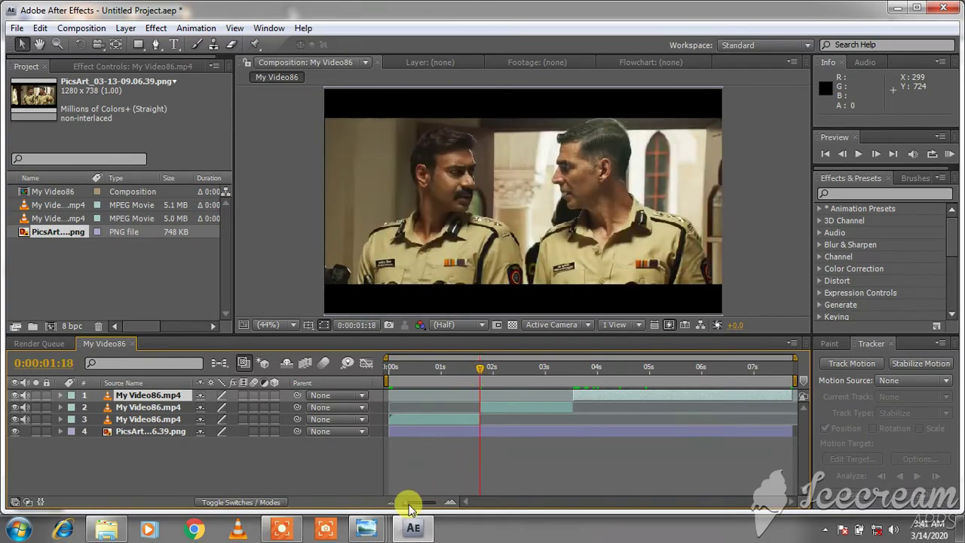
pyautogui.moveTo(405, 502); pyautogui.dragTo(420, 503)
pyautogui.click(545, 430)
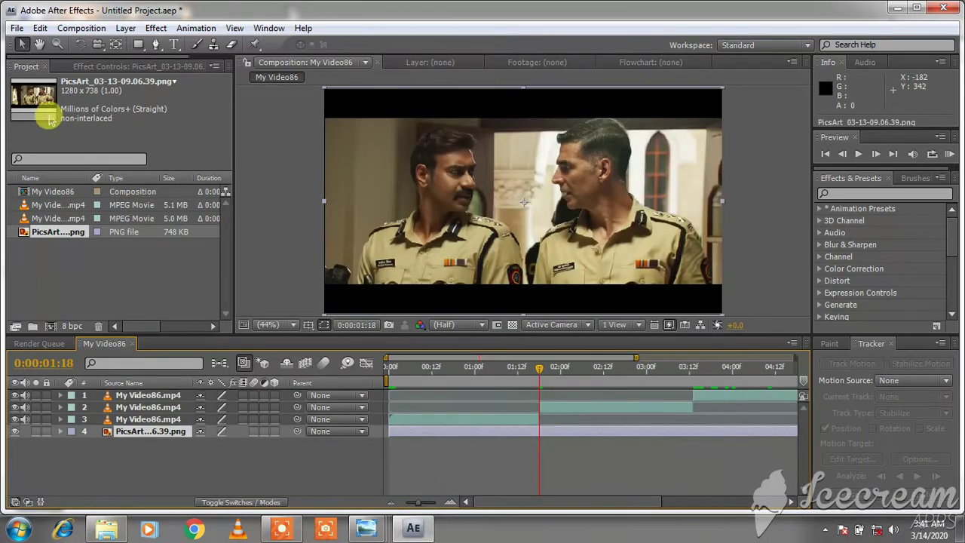
pyautogui.click(40, 28)
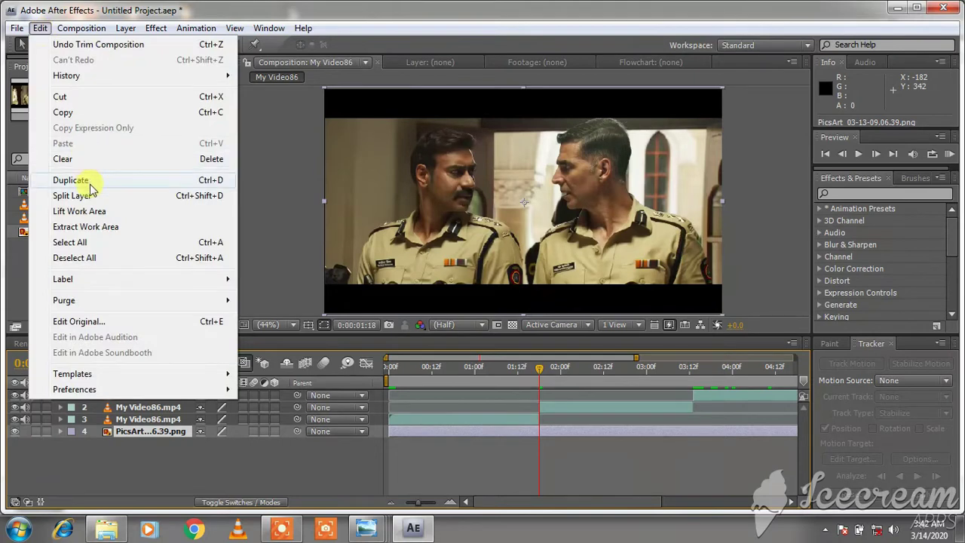
pyautogui.click(111, 198)
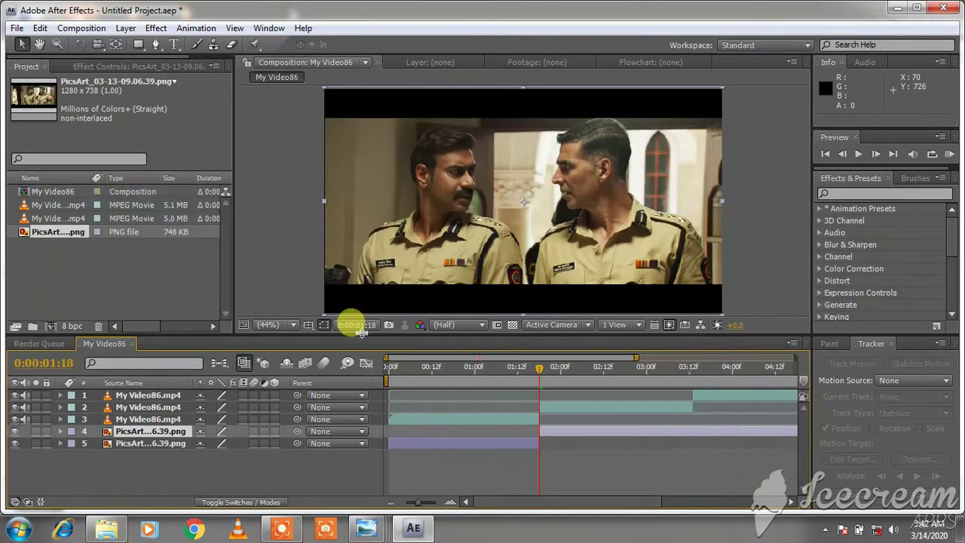
# Split the second PicsArt PNG segment at 0:00:03:13, in line with the second video cut.
pyautogui.moveTo(538, 367); pyautogui.dragTo(693, 369)
pyautogui.click(673, 406)
pyautogui.click(700, 431)
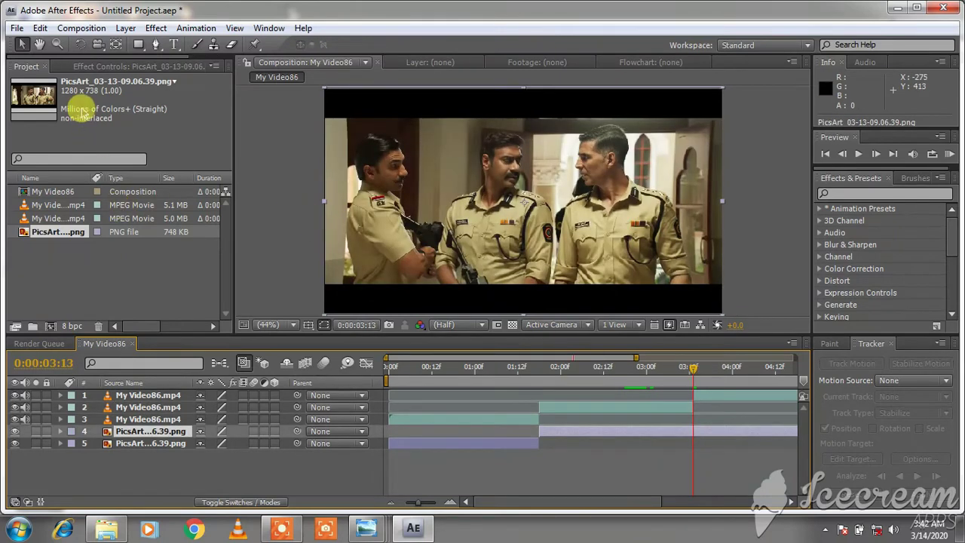
pyautogui.click(40, 28)
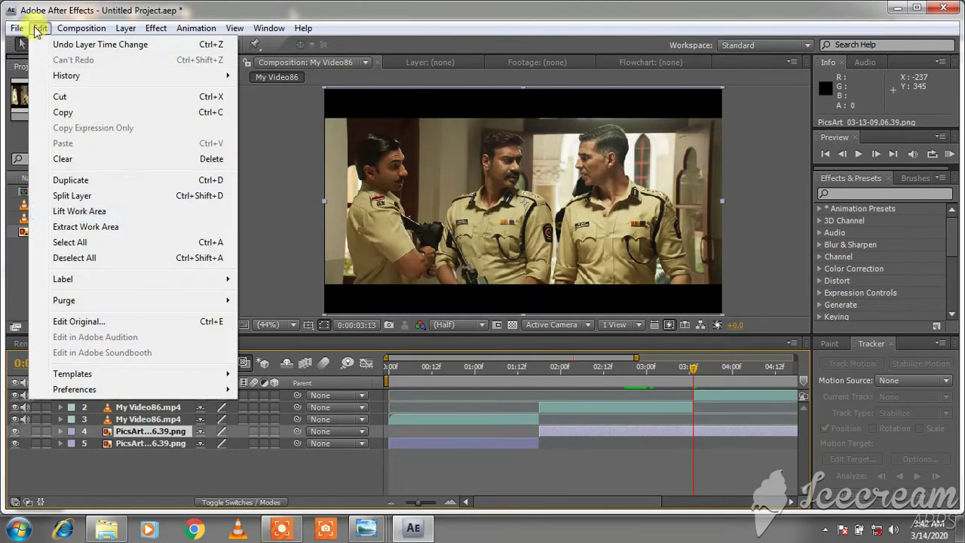
pyautogui.click(140, 197)
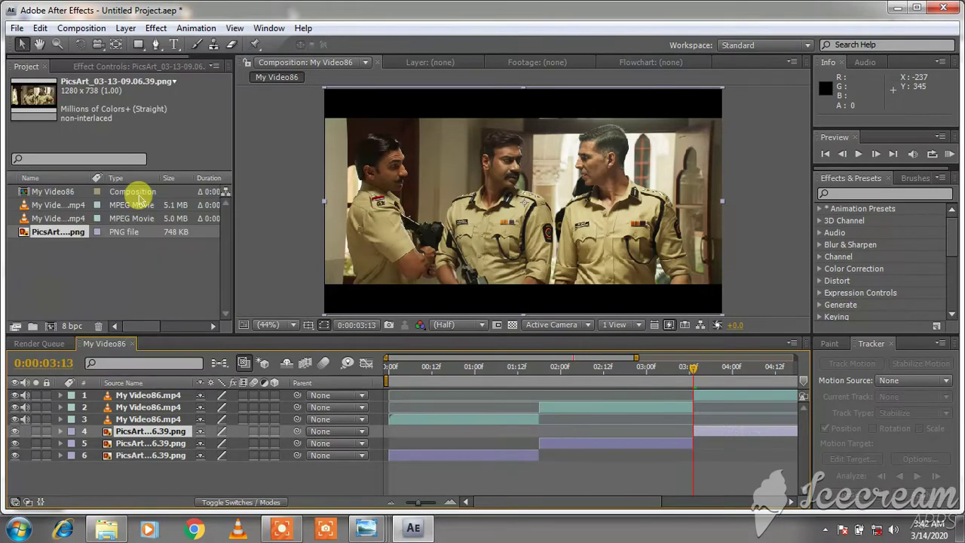
# Shift the middle PicsArt PNG segment to before the composition start and return the playhead to 0:00:00:00.
pyautogui.moveTo(632, 445); pyautogui.dragTo(37, 461)
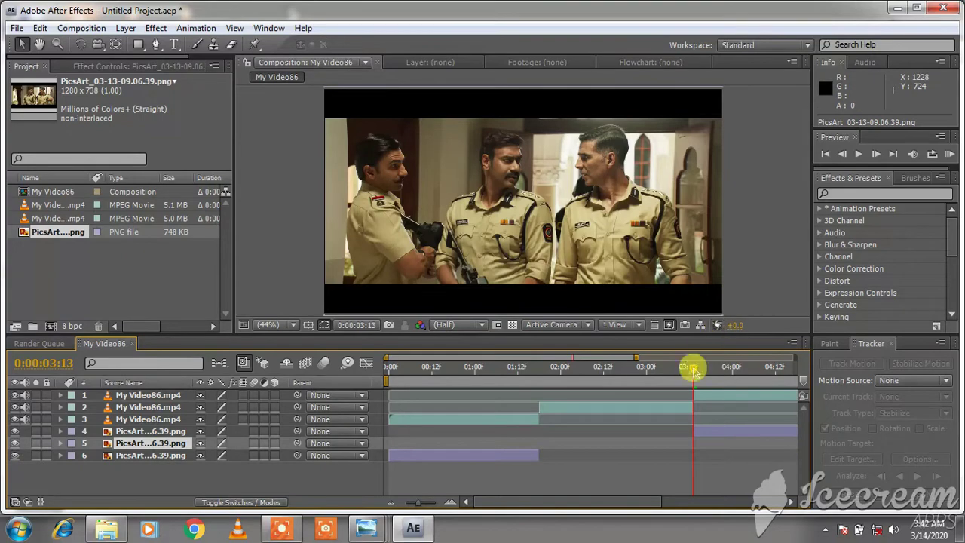
pyautogui.moveTo(692, 363); pyautogui.dragTo(354, 365)
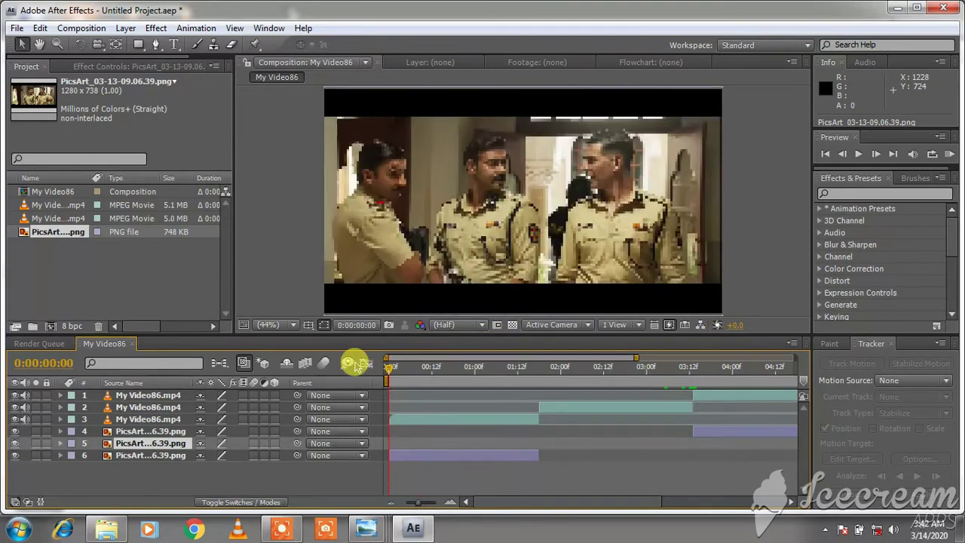
# Rename the first PicsArt PNG segment, layer 6, to "png 1".
pyautogui.click(148, 458)
pyautogui.rightClick(149, 458)
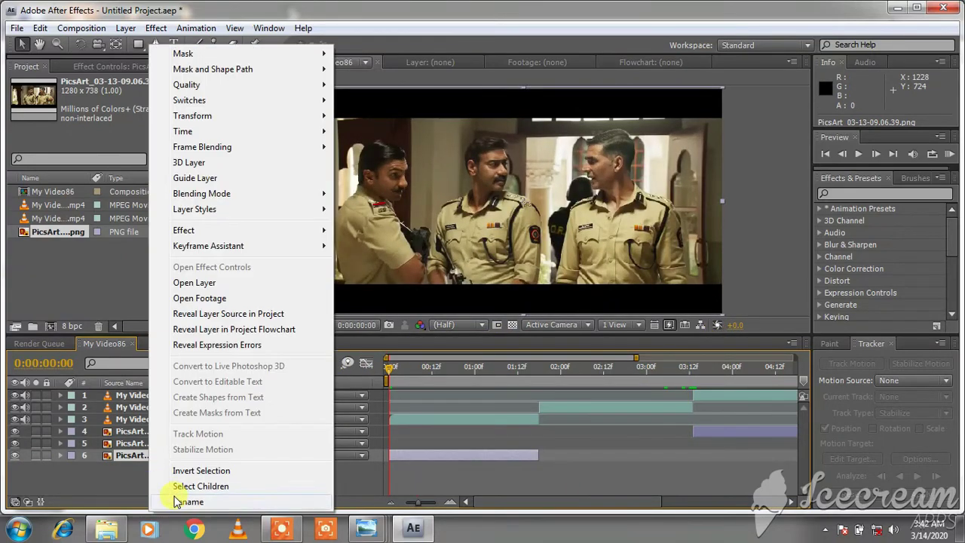
pyautogui.click(175, 503)
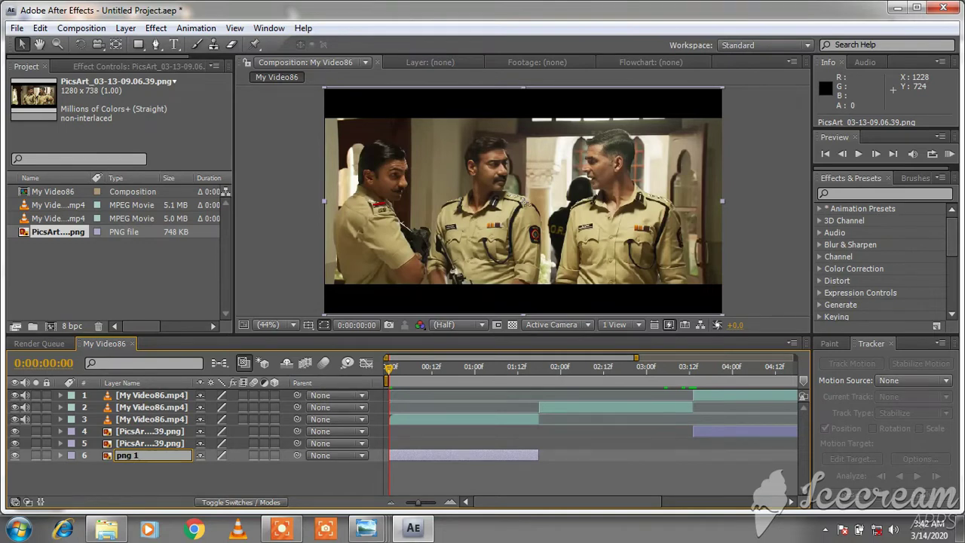
# Rename the last PicsArt PNG segment, layer 4, to "png 2" and deselect it.
pyautogui.click(154, 430)
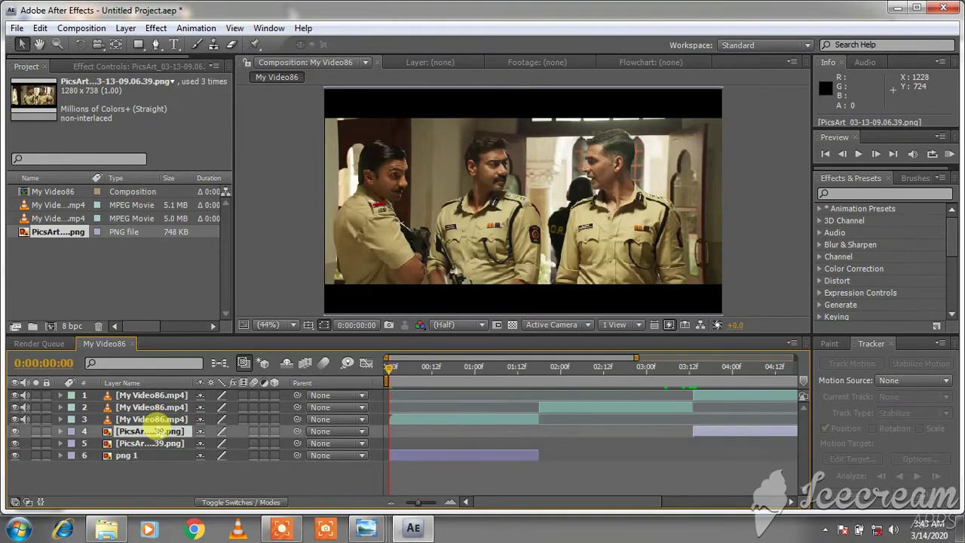
pyautogui.rightClick(156, 431)
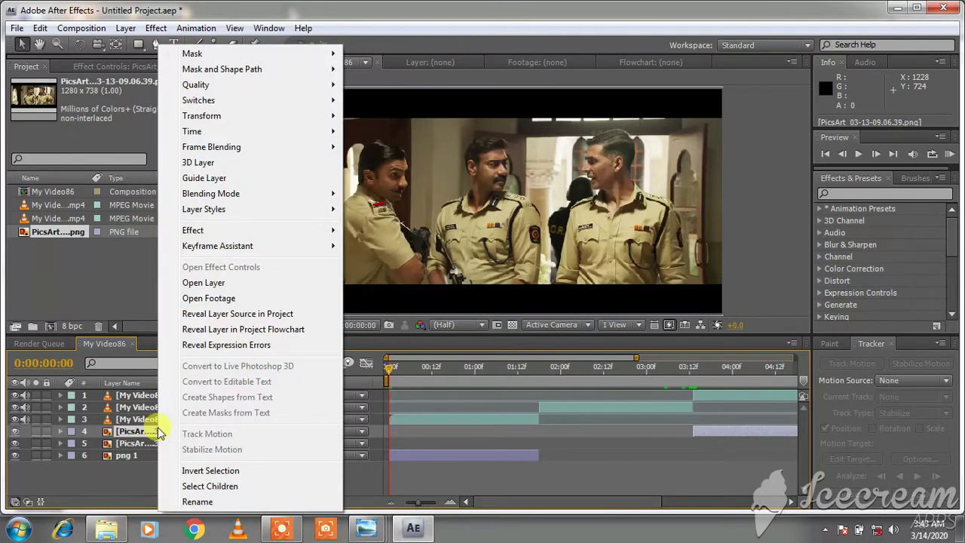
pyautogui.click(196, 501)
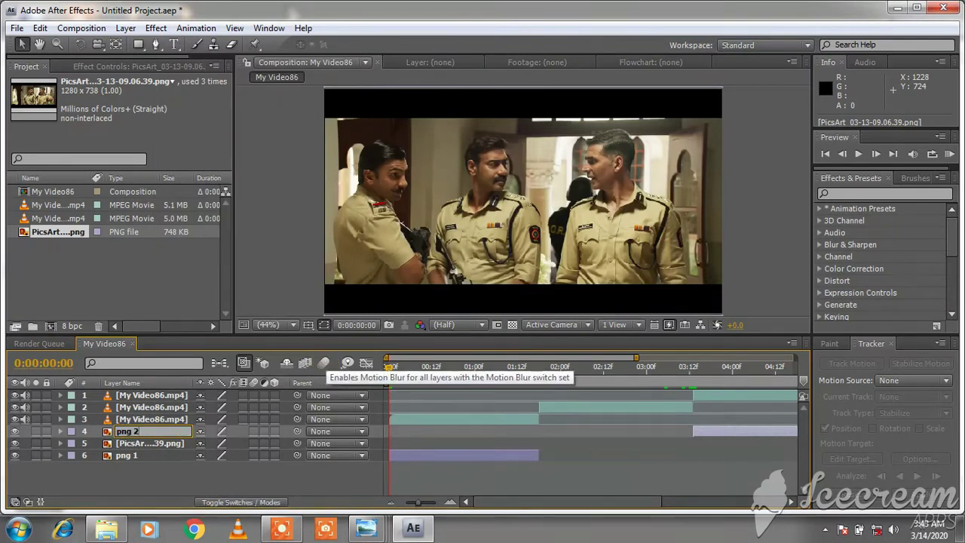
pyautogui.write('png 2')
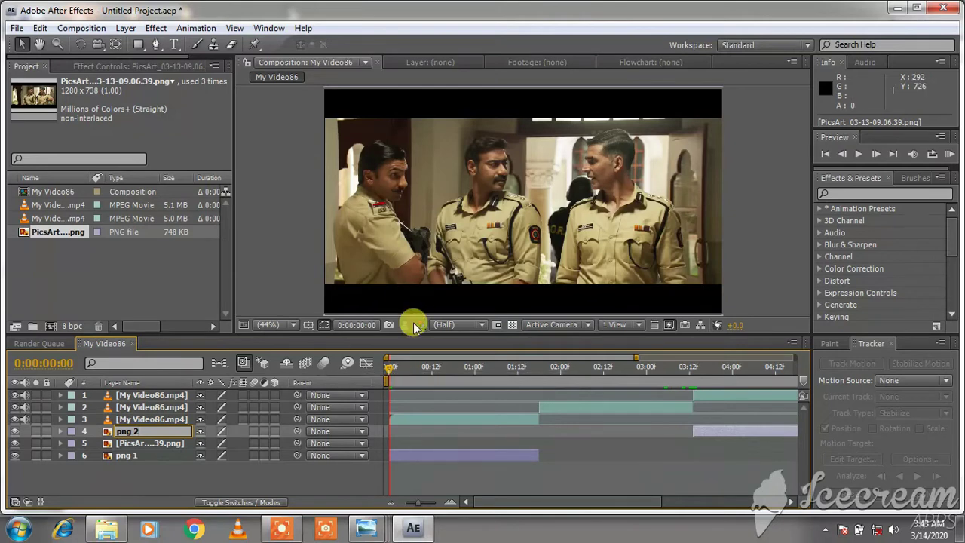
pyautogui.click(578, 451)
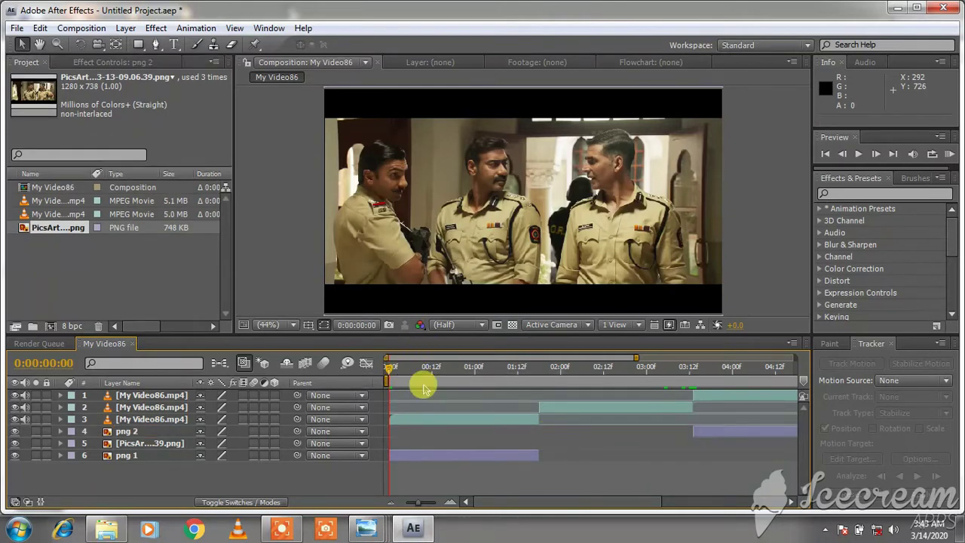
# Start a Pen mask on the first My Video86.mp4 segment, layer 3, tracing downward between the leftmost and middle officers to just below the picture.
pyautogui.click(438, 419)
pyautogui.click(155, 45)
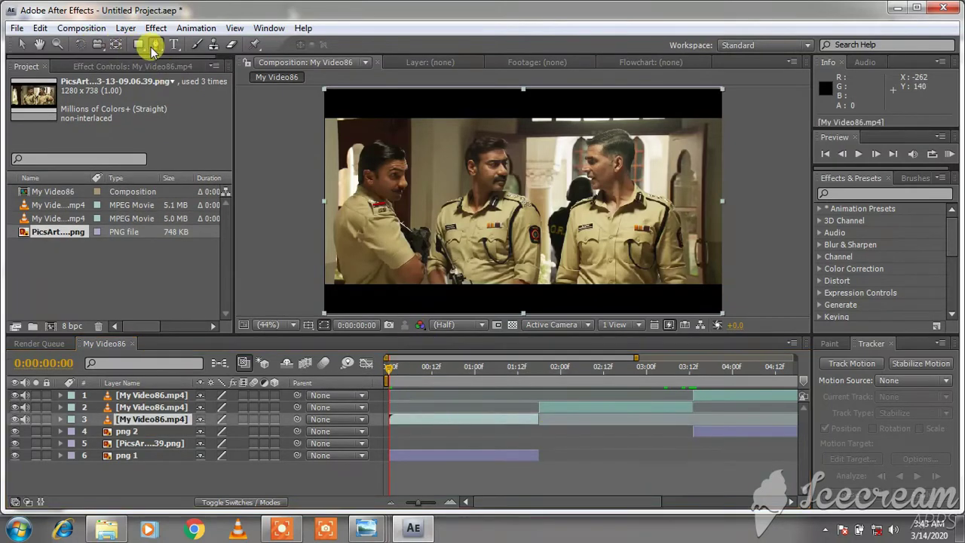
pyautogui.click(444, 111)
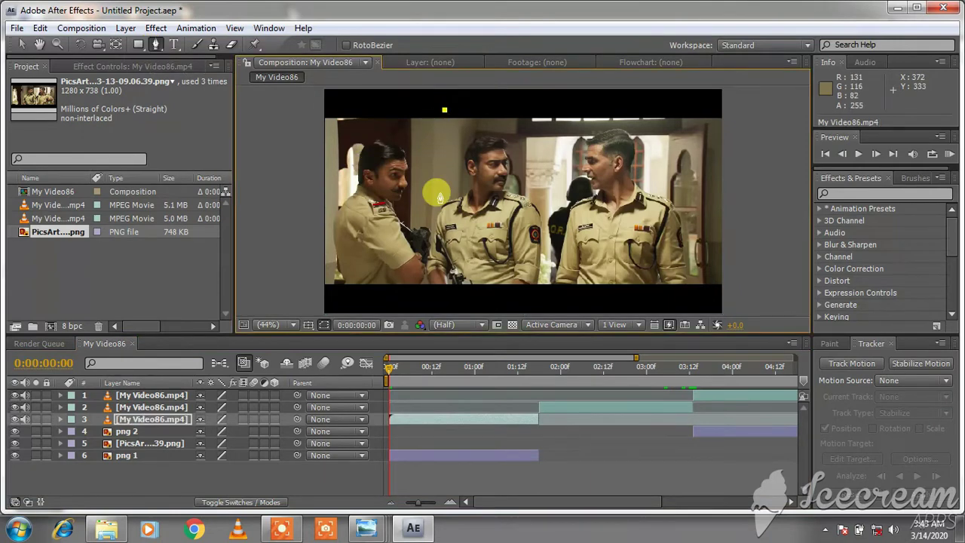
pyautogui.click(438, 192)
pyautogui.click(429, 228)
pyautogui.click(428, 278)
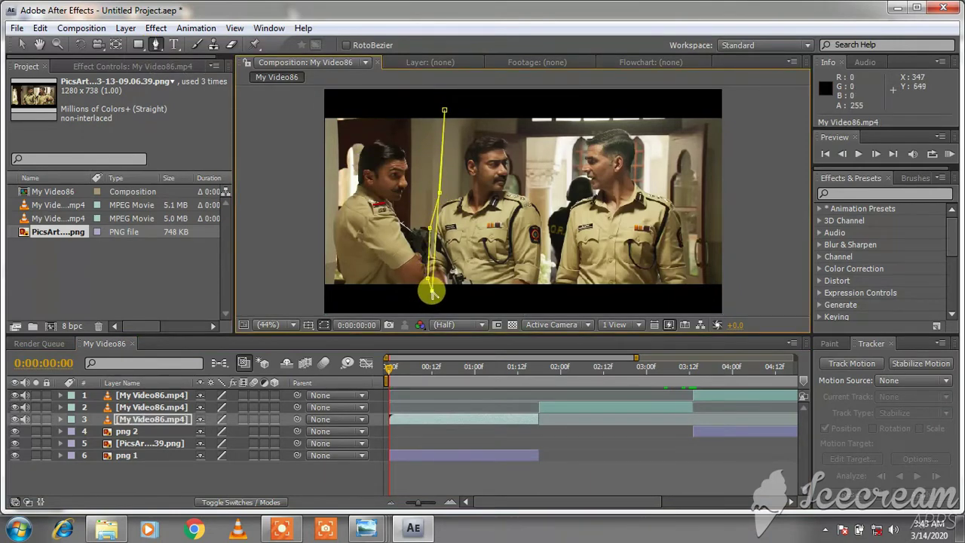
pyautogui.press('z')
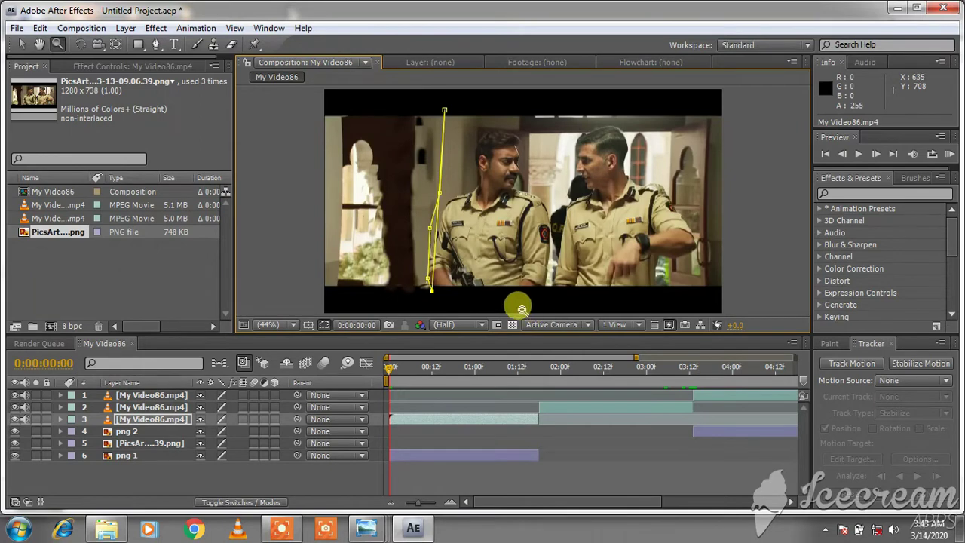
pyautogui.hotkey('ctrl', 'z')
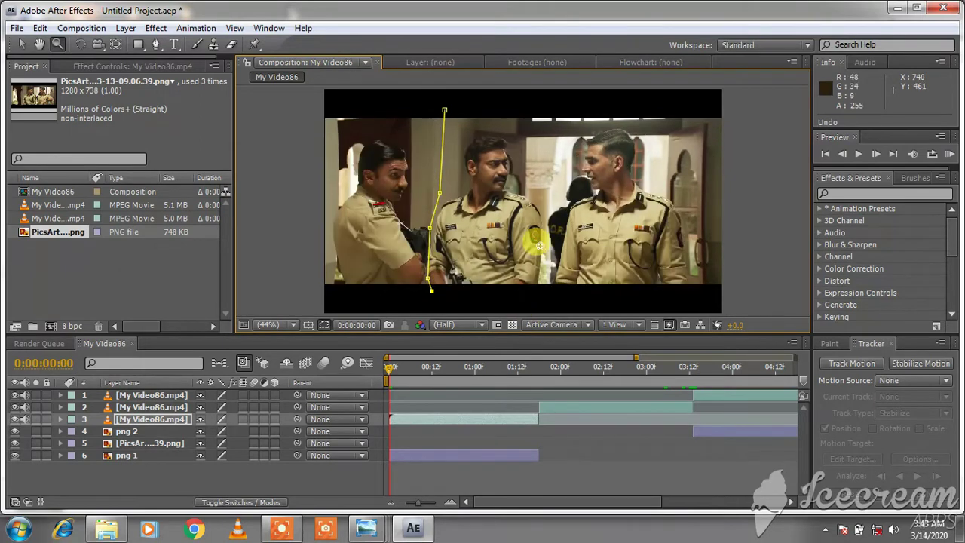
pyautogui.press('g')
# Continue the layer 3 mask around the two officers, beyond the frame's far edge and back across the upper black bar, and close it.
pyautogui.click(722, 299)
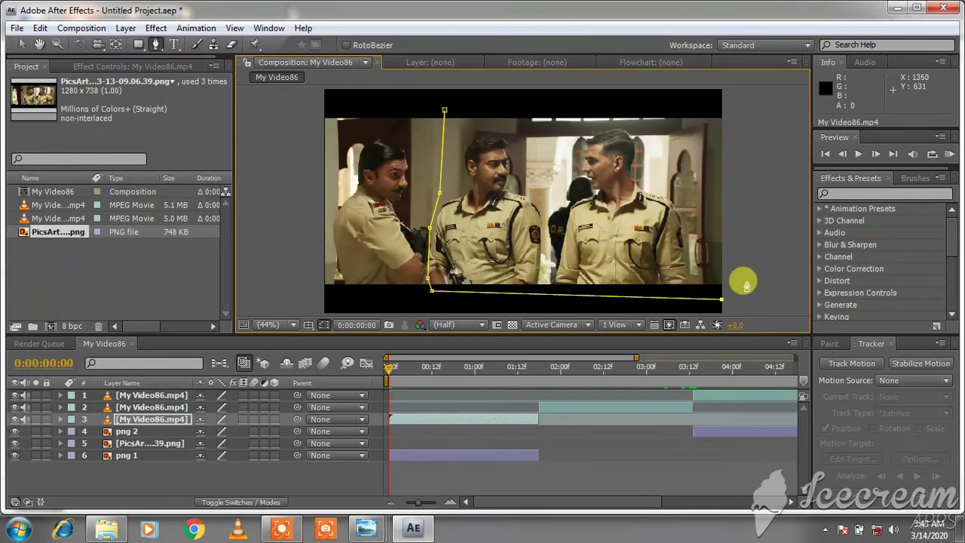
pyautogui.click(742, 265)
pyautogui.click(742, 154)
pyautogui.click(737, 103)
pyautogui.click(651, 98)
pyautogui.click(586, 92)
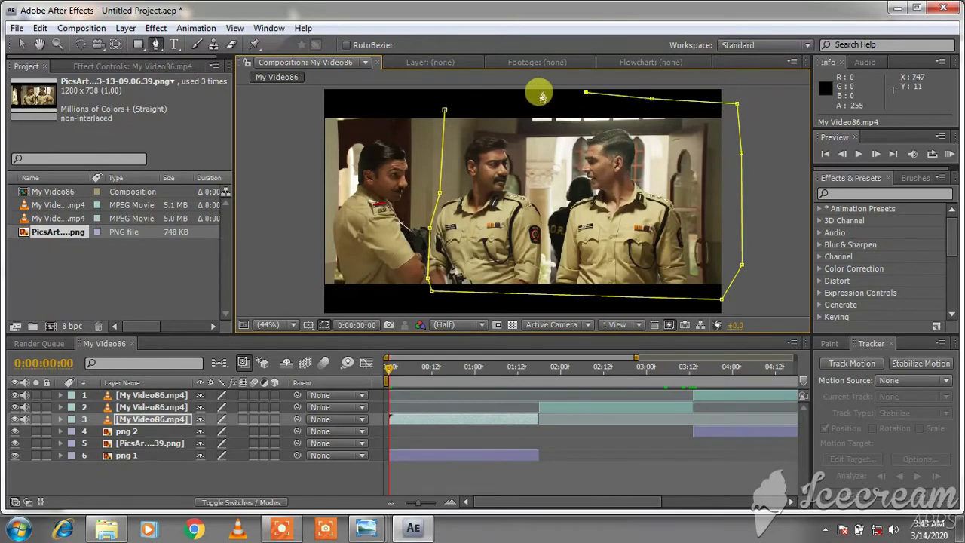
pyautogui.click(535, 91)
pyautogui.click(495, 96)
pyautogui.click(445, 112)
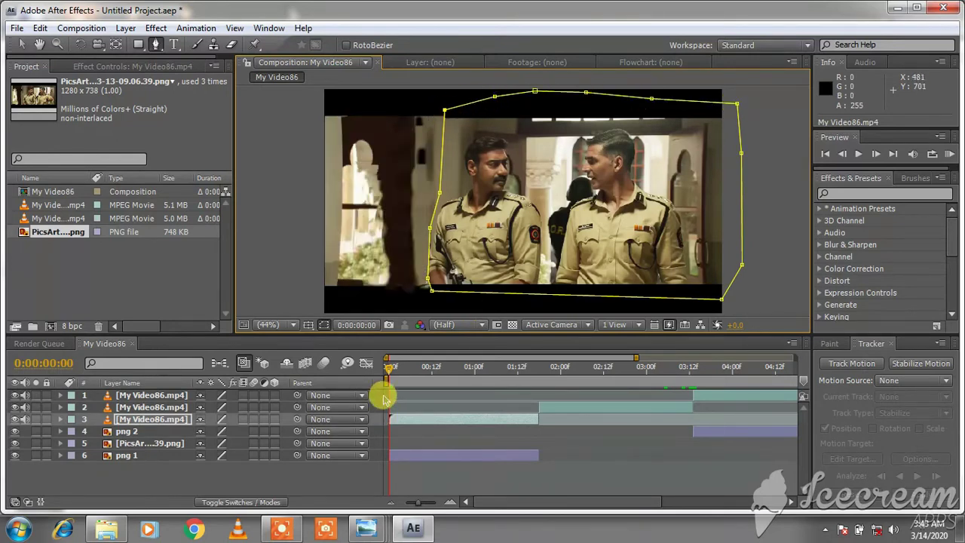
# Play back the masked first shot and return the playhead to 0:00:00:00.
pyautogui.moveTo(389, 370); pyautogui.dragTo(373, 386)
pyautogui.press('space')
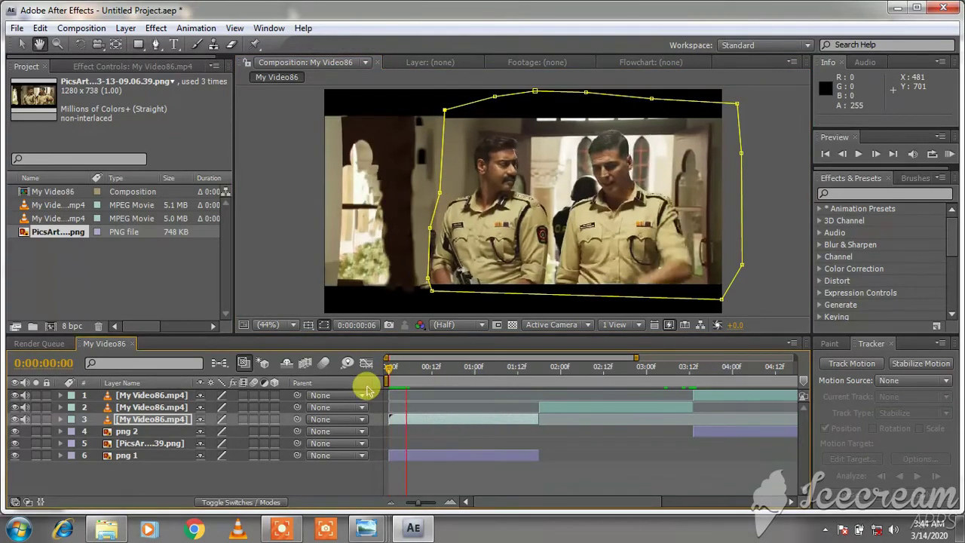
pyautogui.press('space')
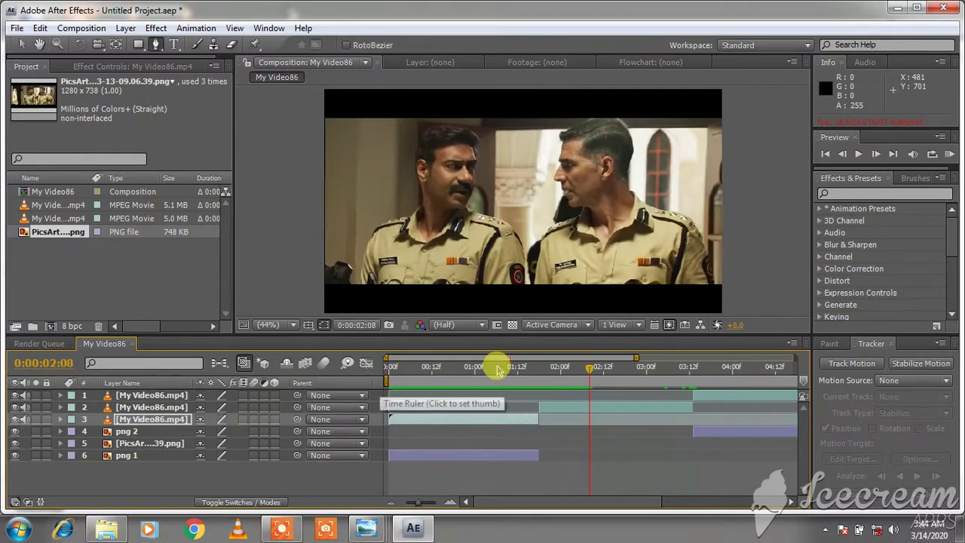
pyautogui.moveTo(588, 369); pyautogui.dragTo(395, 390)
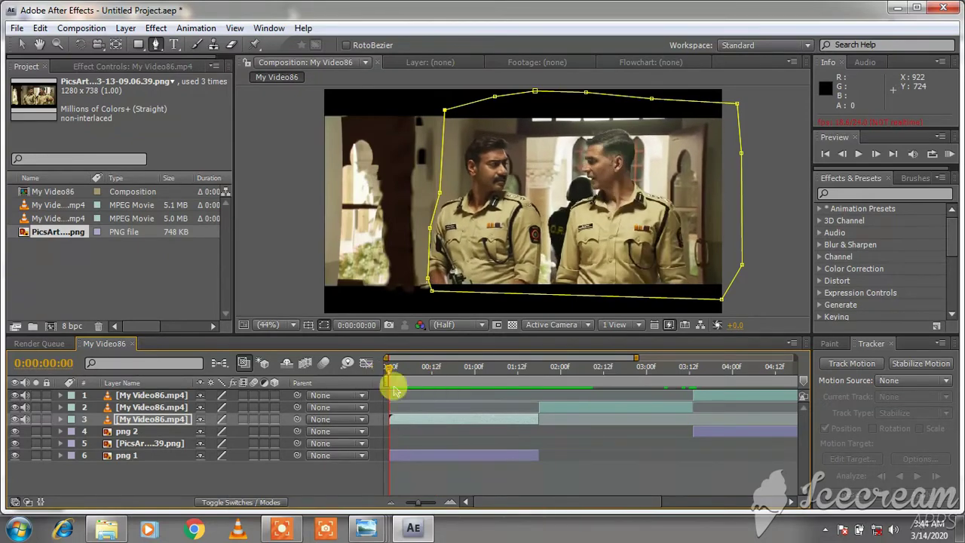
# Motion-track the first video segment's position with Track Point 1 on the upper part of the pillar between the two officers, analyzing forward.
pyautogui.rightClick(424, 424)
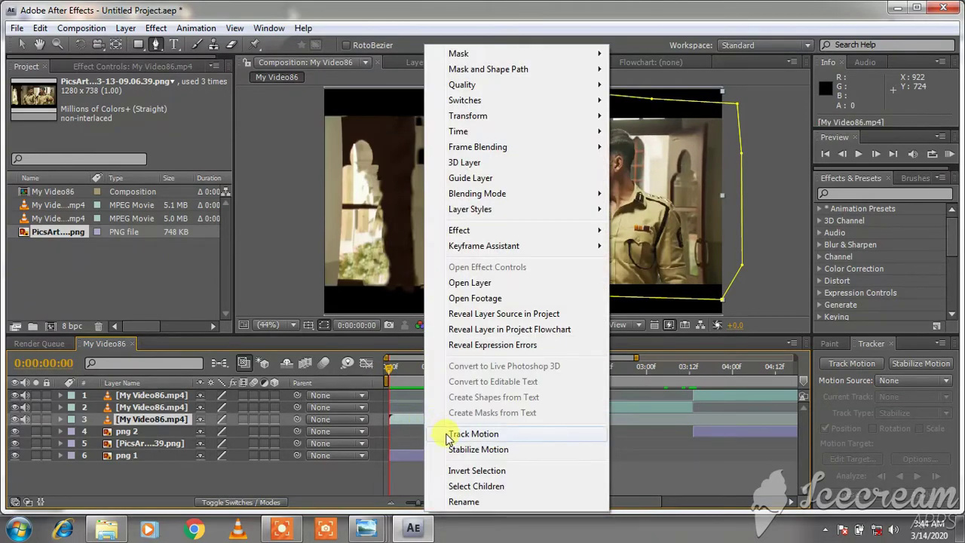
pyautogui.click(474, 435)
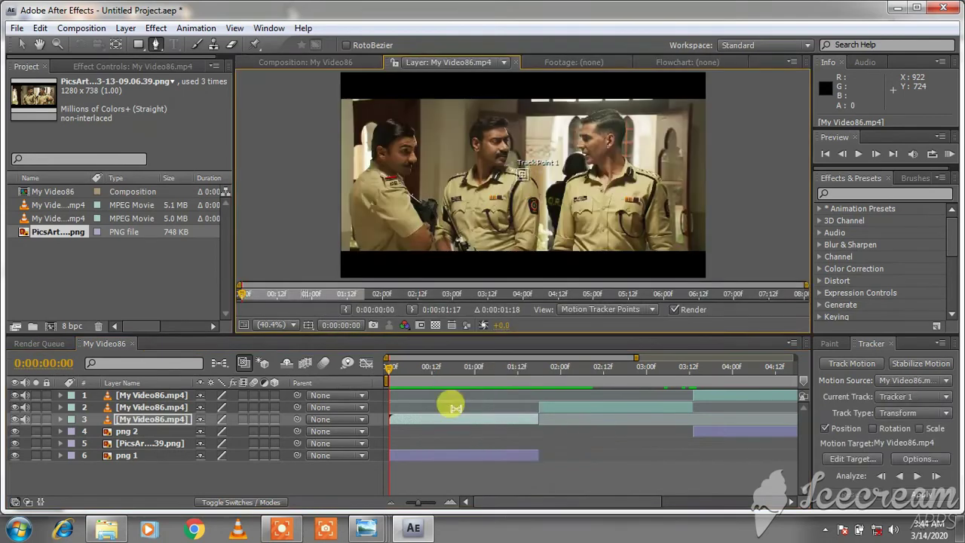
pyautogui.click(293, 323)
pyautogui.click(305, 218)
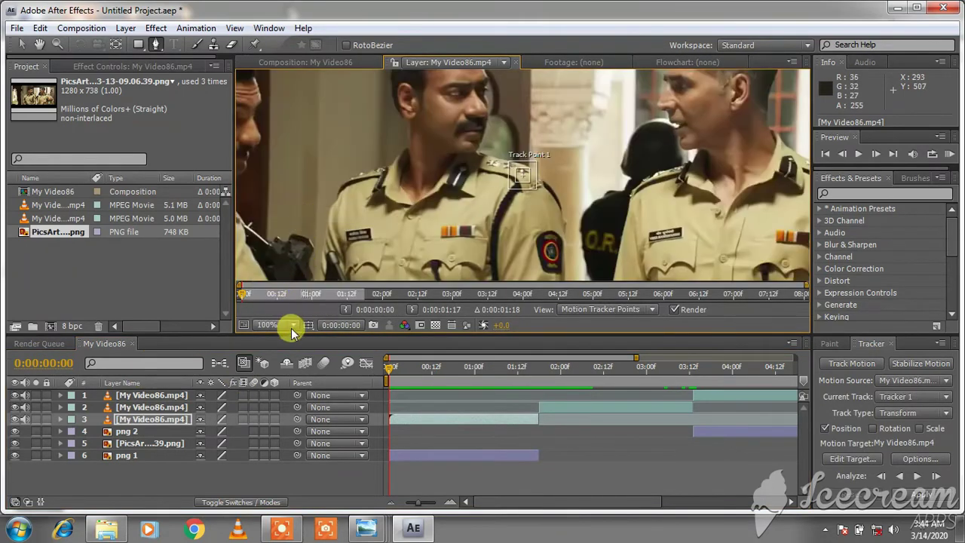
pyautogui.click(292, 327)
pyautogui.click(281, 231)
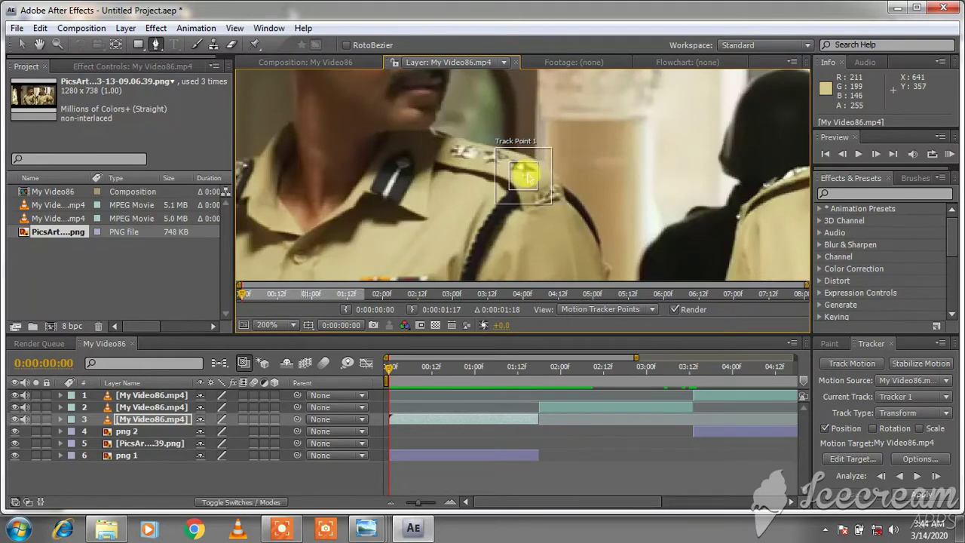
pyautogui.moveTo(526, 174); pyautogui.dragTo(569, 111)
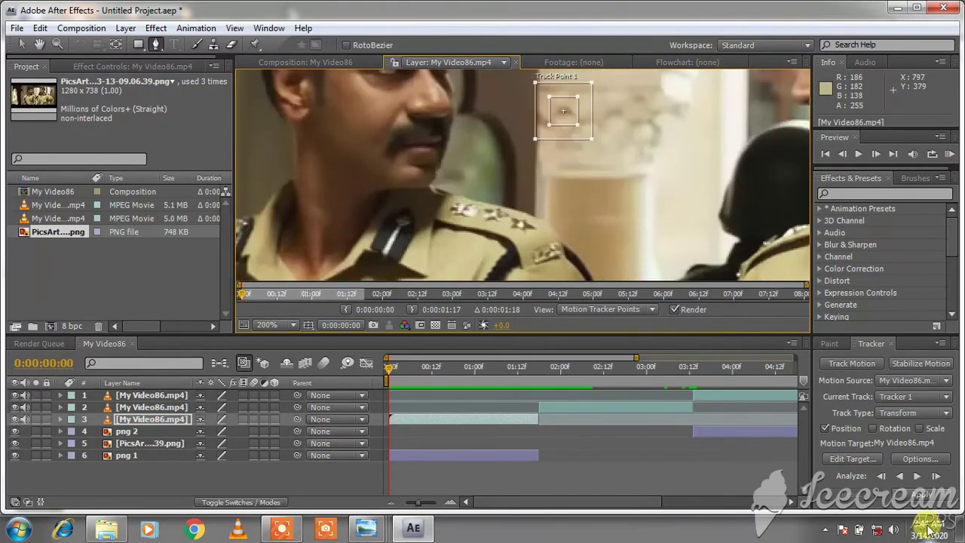
pyautogui.click(917, 475)
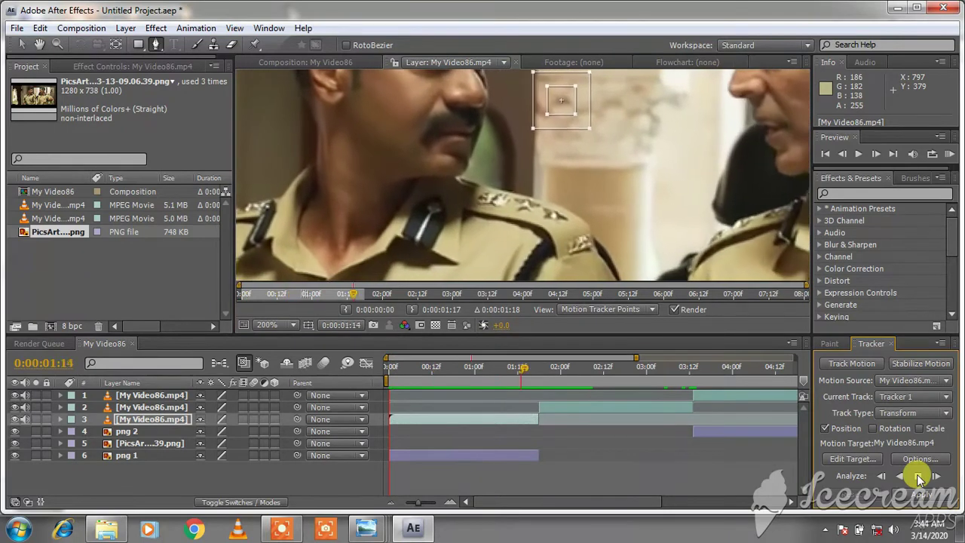
# Set the motion target to the png 1 layer, apply the tracking in X and Y, and collapse layer 3's properties.
pyautogui.click(851, 459)
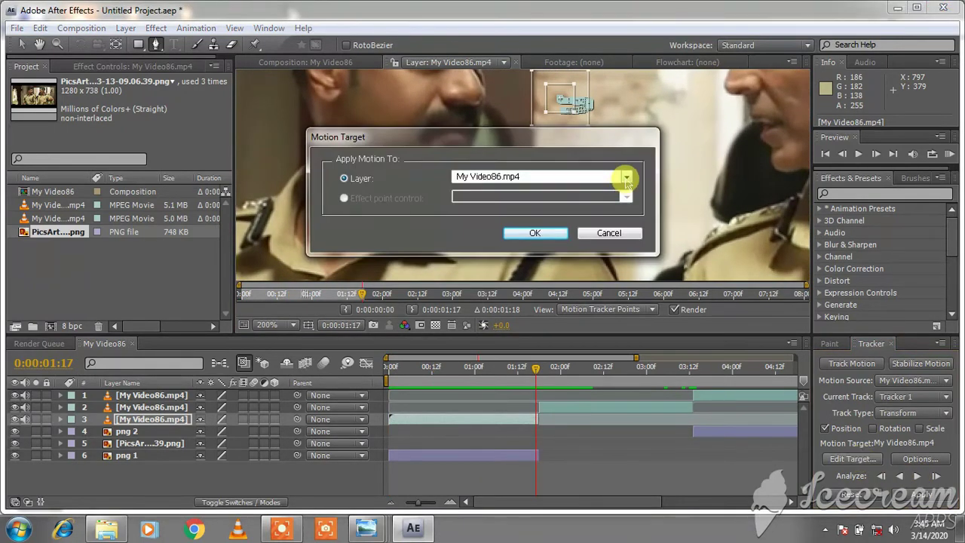
pyautogui.click(627, 178)
pyautogui.click(571, 233)
pyautogui.click(541, 233)
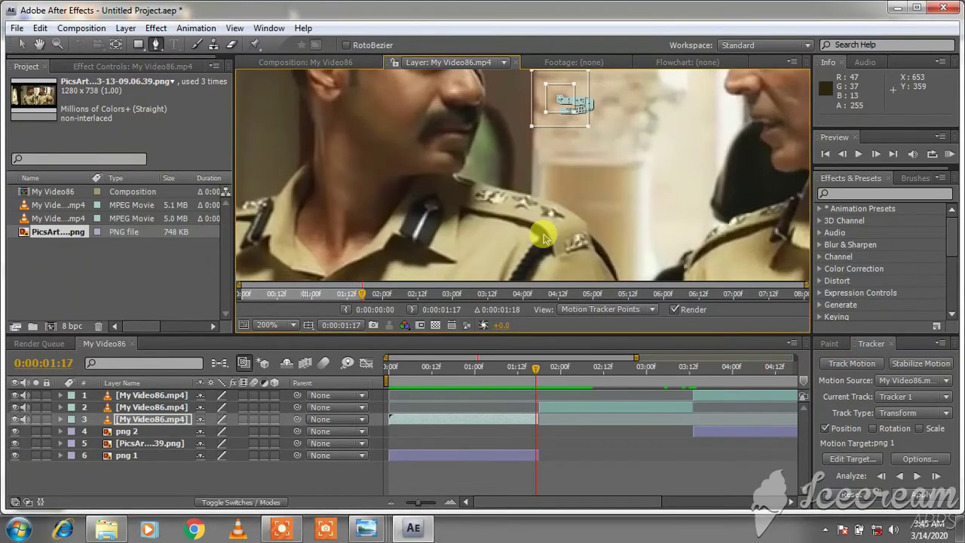
pyautogui.click(935, 495)
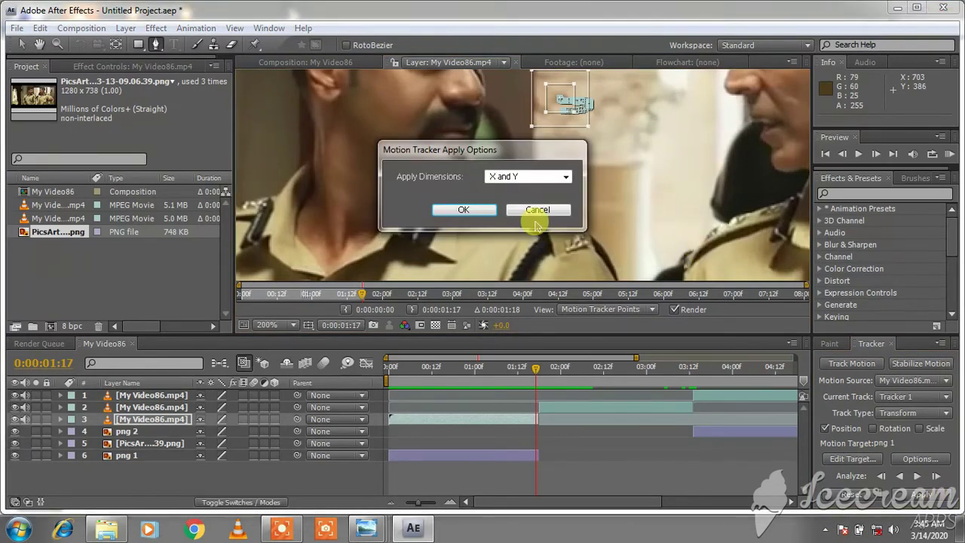
pyautogui.click(463, 210)
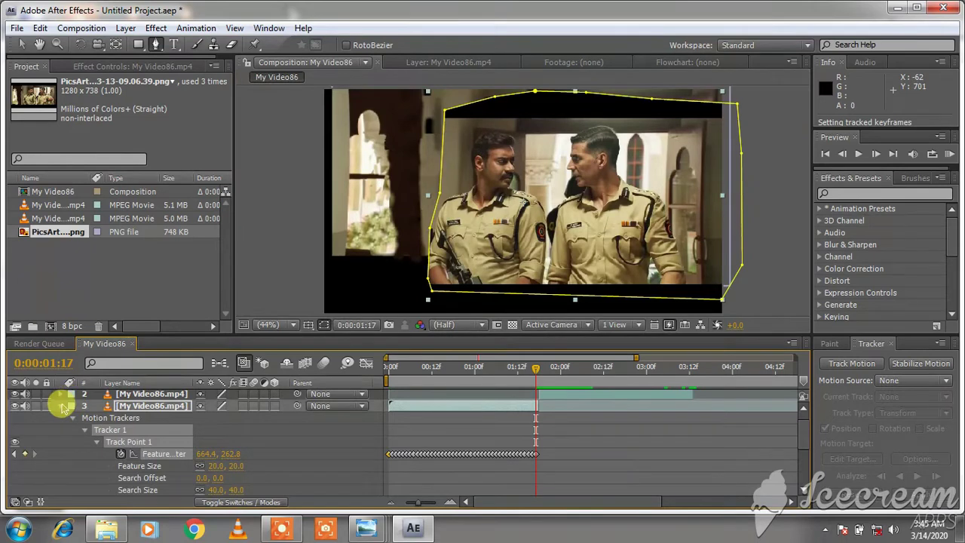
pyautogui.click(61, 405)
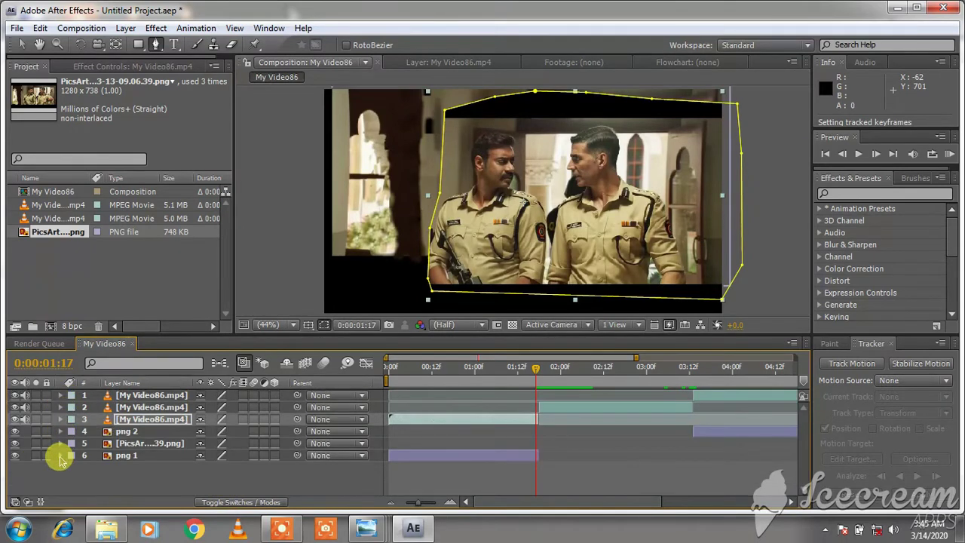
# Set the anchor point of png 1 to 690, 269 to realign the background image with the masked video.
pyautogui.click(60, 455)
pyautogui.click(73, 468)
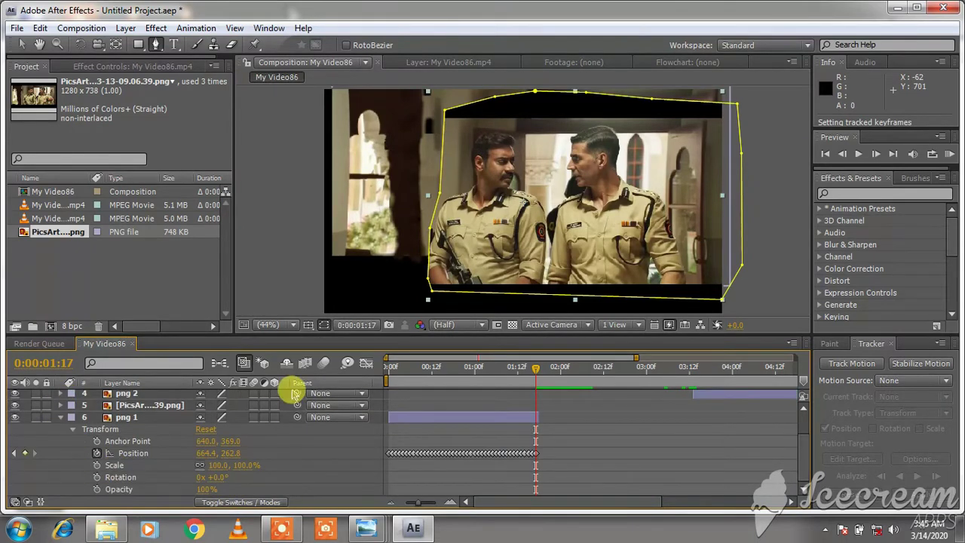
pyautogui.click(226, 441)
pyautogui.moveTo(240, 441); pyautogui.dragTo(173, 409)
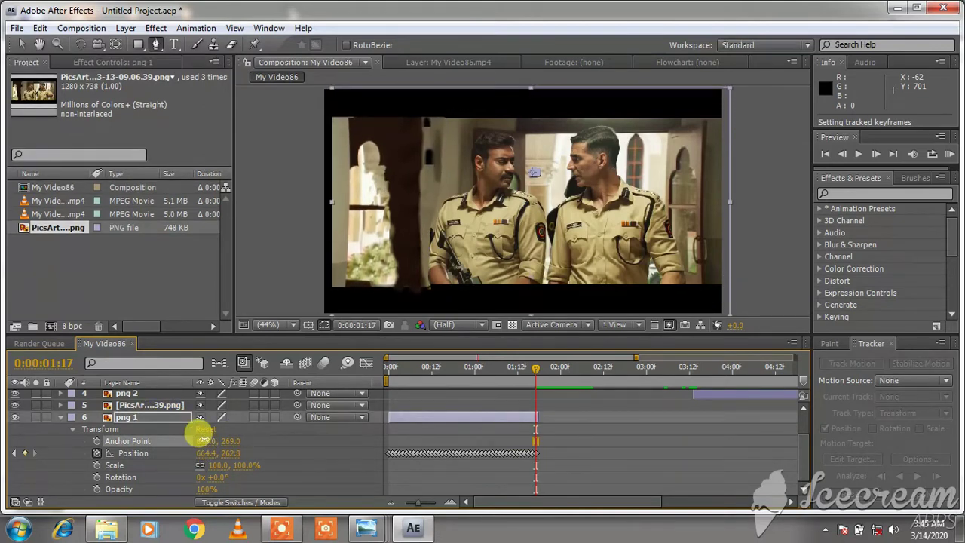
pyautogui.moveTo(203, 439); pyautogui.dragTo(216, 435)
pyautogui.click(226, 430)
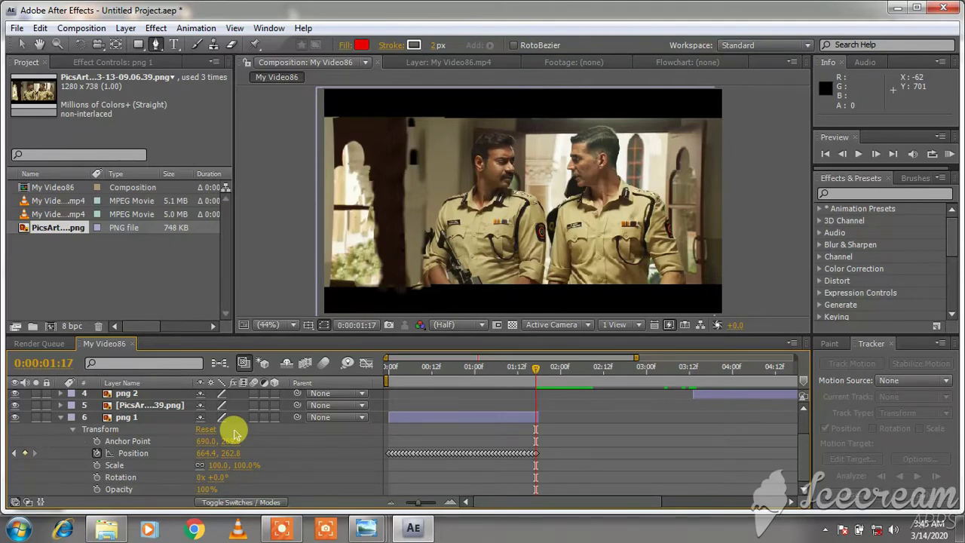
# Play back the first shot to check the tracked background and return the playhead to 0:00:00:00.
pyautogui.press('space')
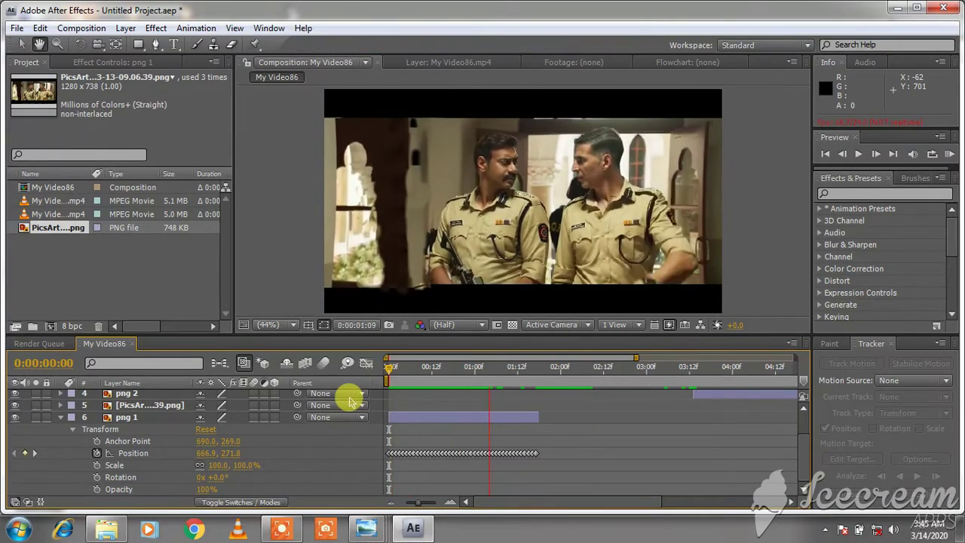
pyautogui.press('g')
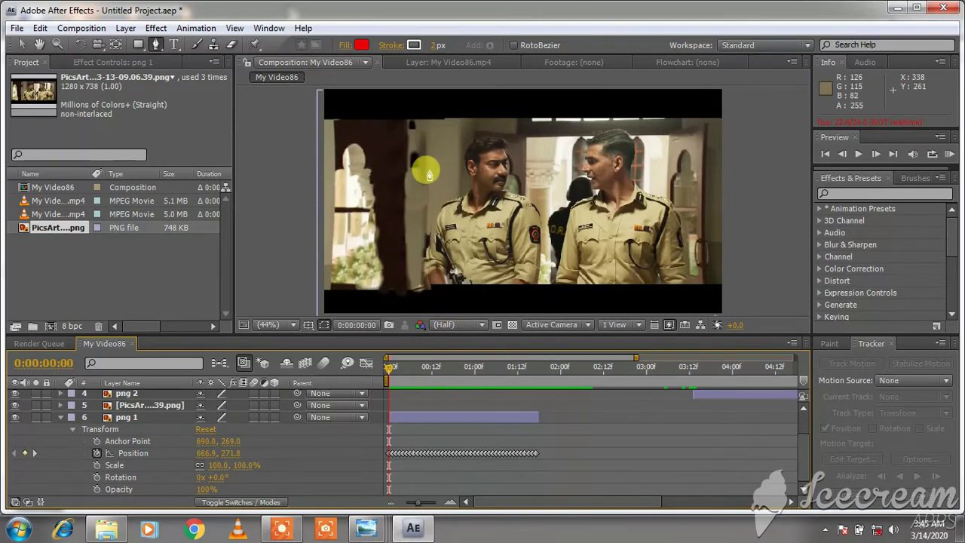
pyautogui.press('space')
pyautogui.press('space')
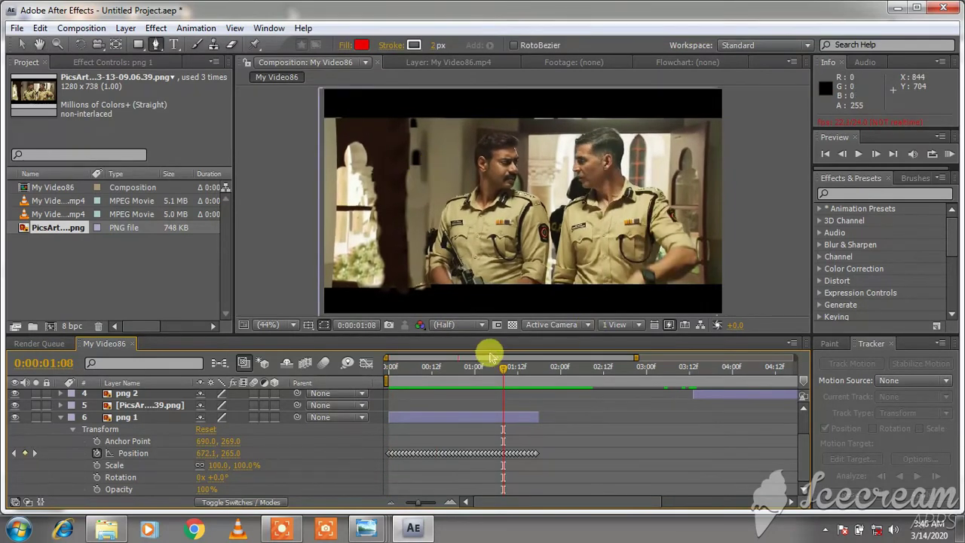
pyautogui.moveTo(496, 365); pyautogui.dragTo(372, 366)
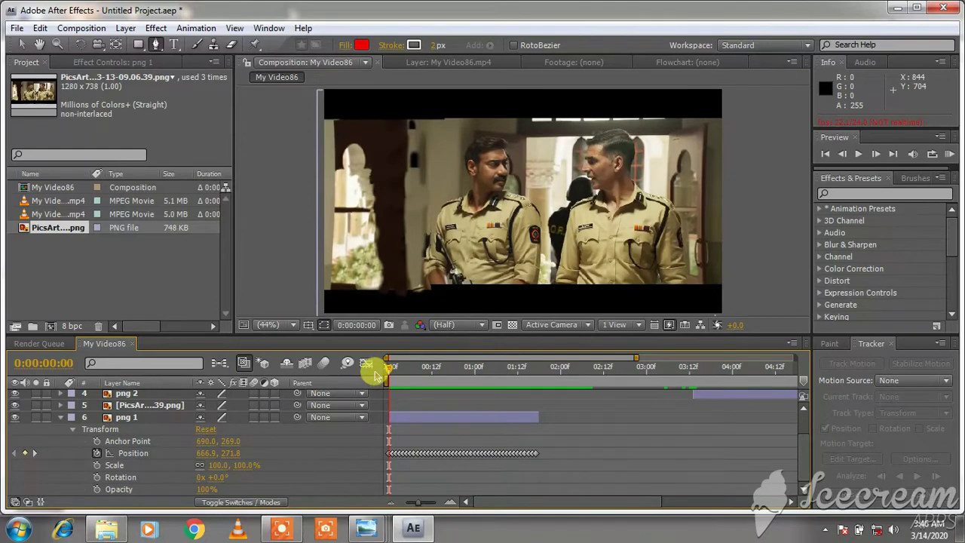
# Set the anchor point Y of png 1 to 275 and check the alignment throughout the first shot.
pyautogui.click(225, 441)
pyautogui.press('space')
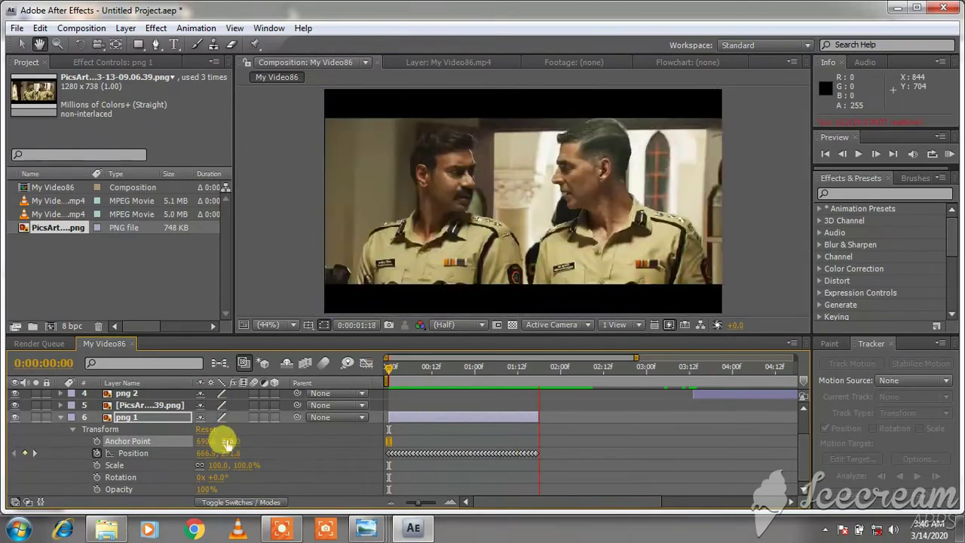
pyautogui.press('g')
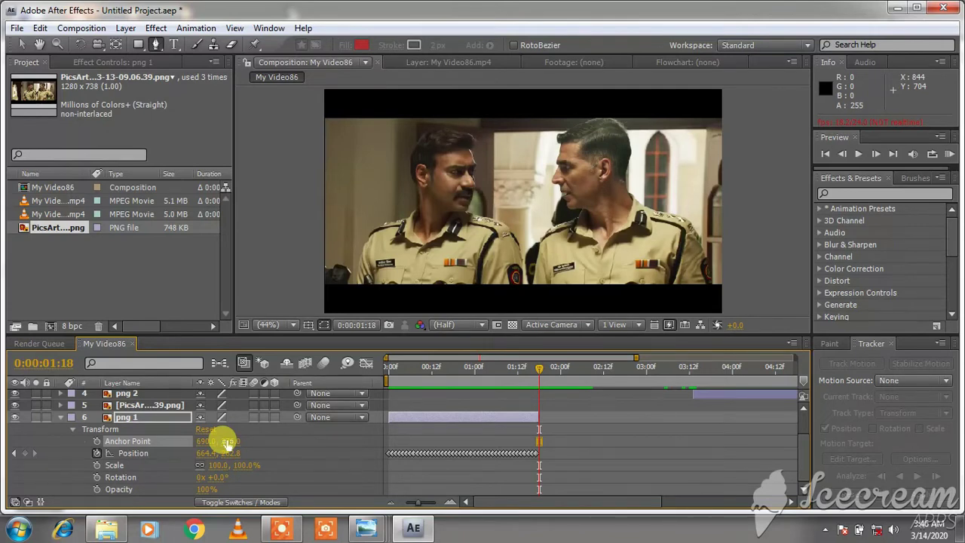
pyautogui.moveTo(539, 368); pyautogui.dragTo(487, 367)
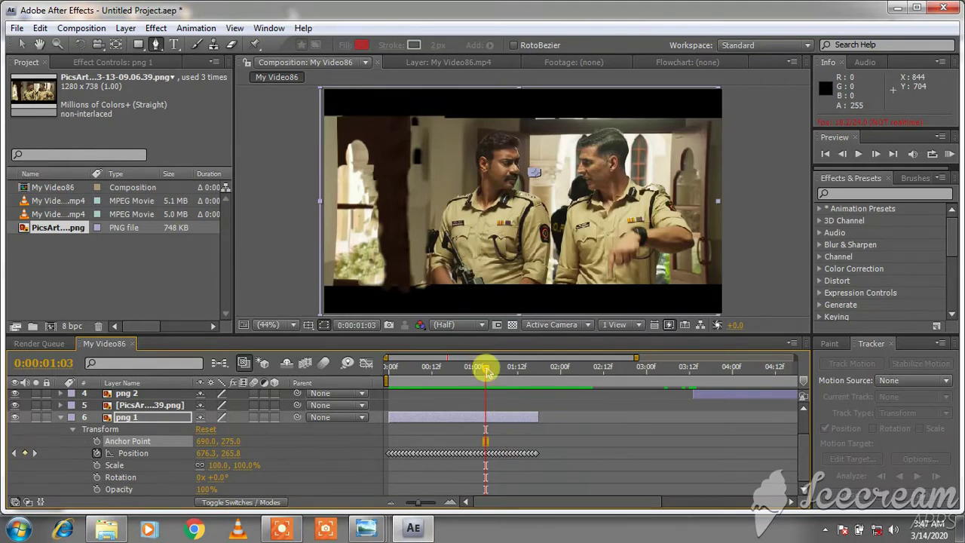
pyautogui.moveTo(485, 371); pyautogui.dragTo(385, 377)
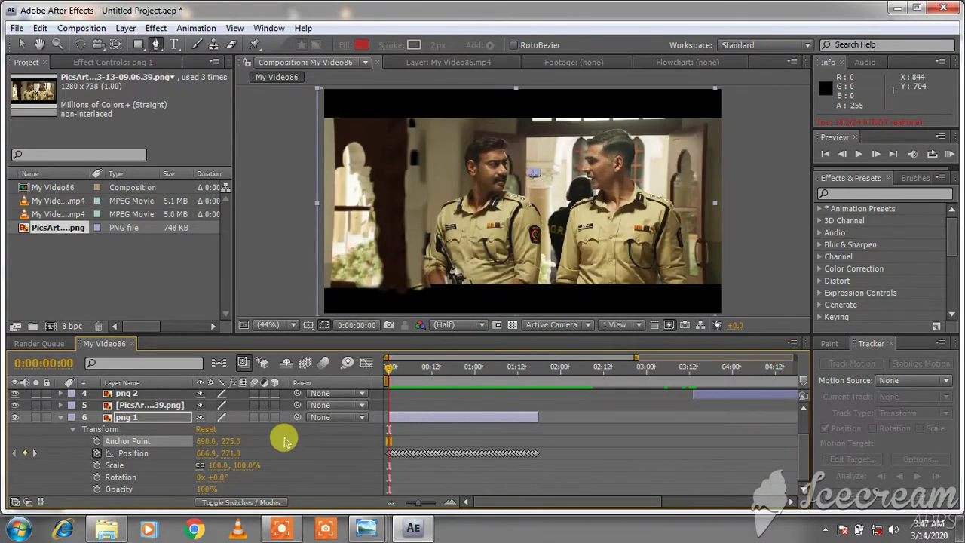
pyautogui.press('space')
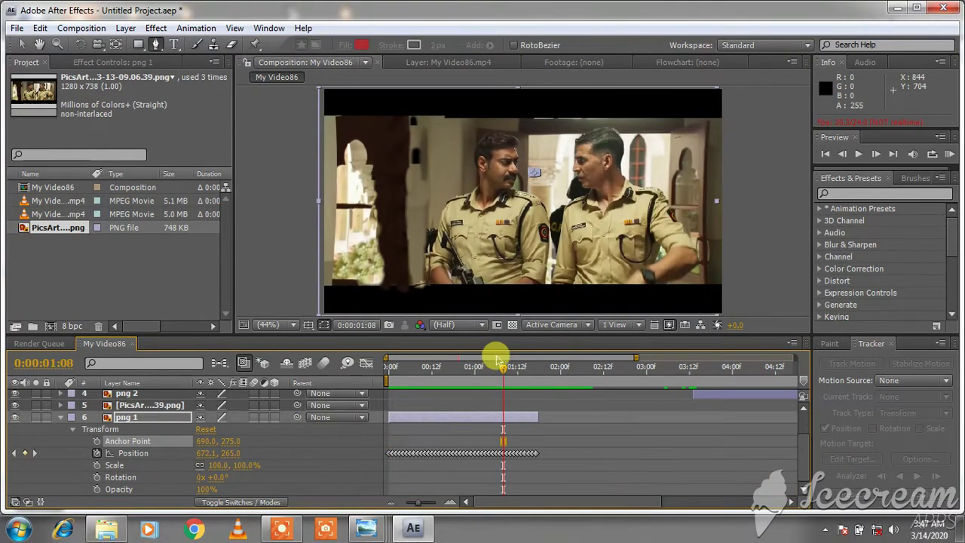
# Track the position motion of the third My Video86.mp4 segment from 0:00:03:13, placing the track point on the background pillar between the officers.
pyautogui.moveTo(497, 359); pyautogui.dragTo(808, 399)
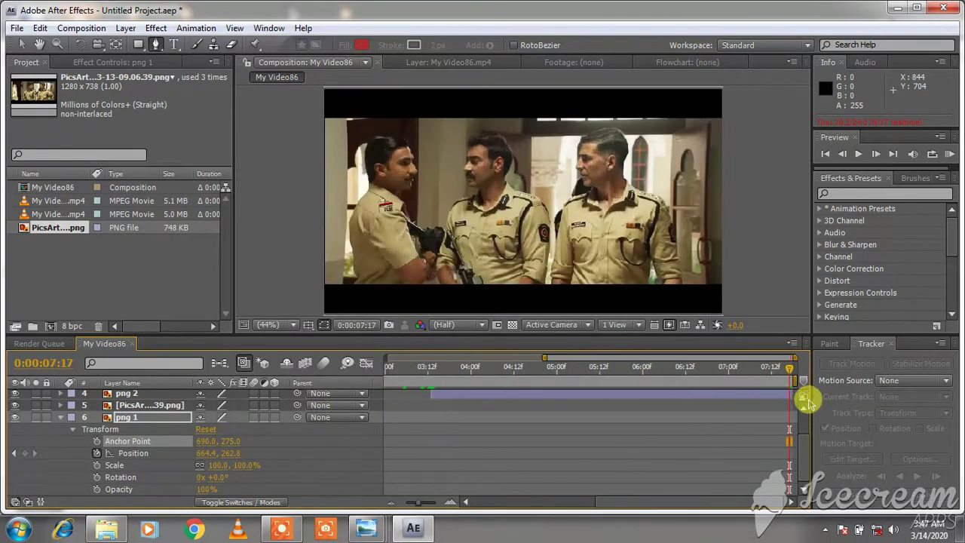
pyautogui.moveTo(545, 355); pyautogui.dragTo(287, 370)
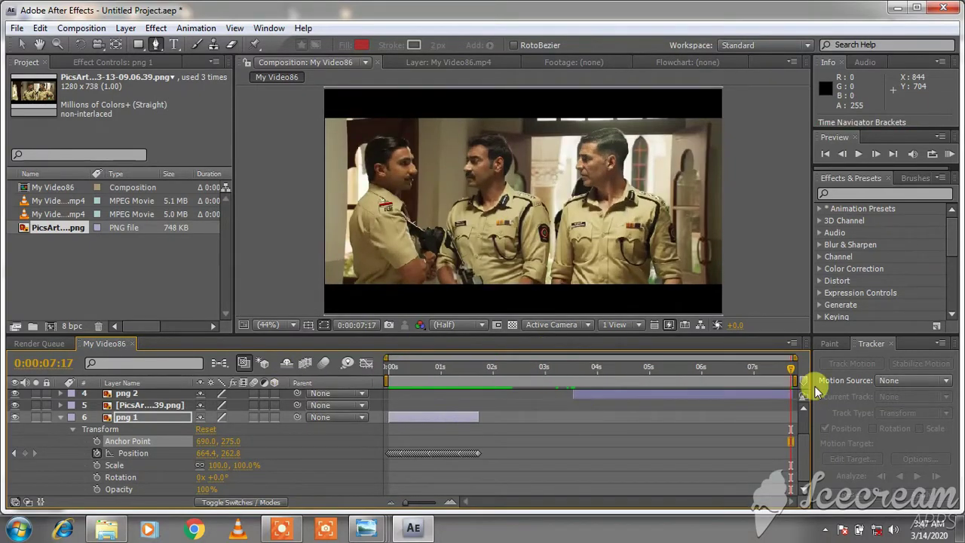
pyautogui.scroll(3, 802, 439)
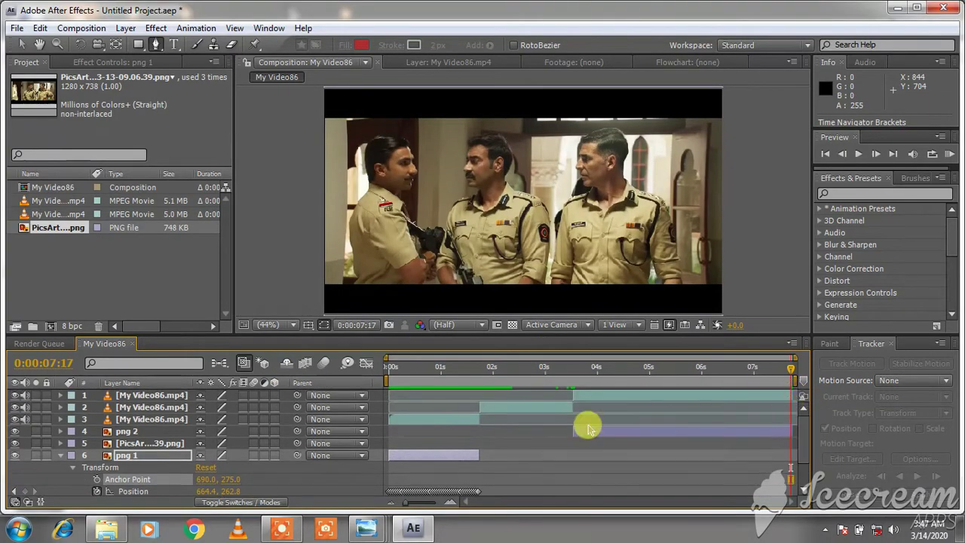
pyautogui.click(588, 431)
pyautogui.click(580, 373)
pyautogui.moveTo(580, 375); pyautogui.dragTo(575, 374)
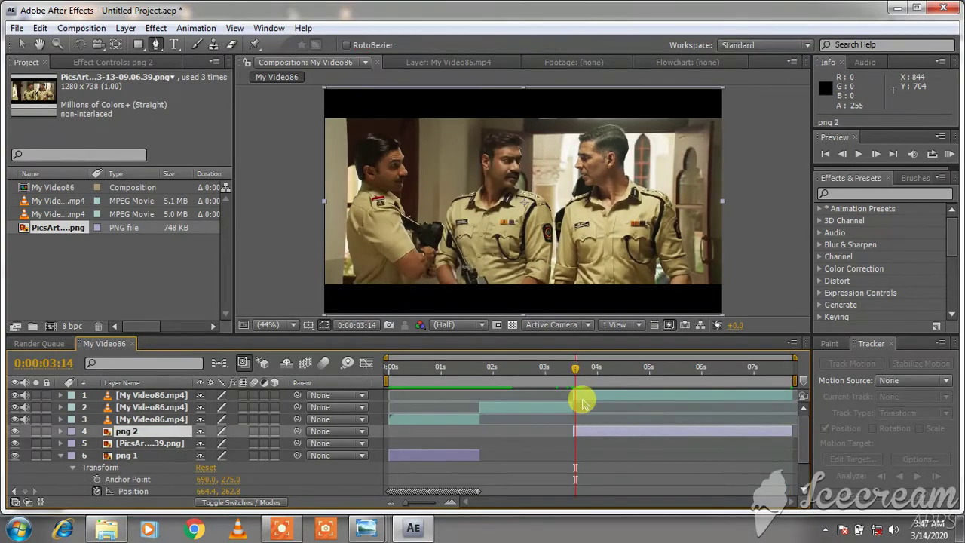
pyautogui.click(584, 398)
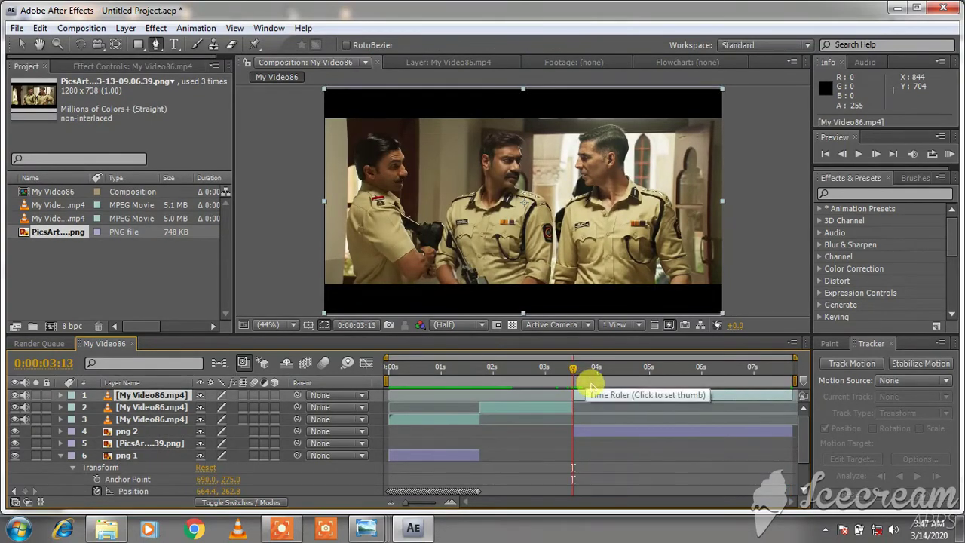
pyautogui.rightClick(588, 396)
pyautogui.click(624, 433)
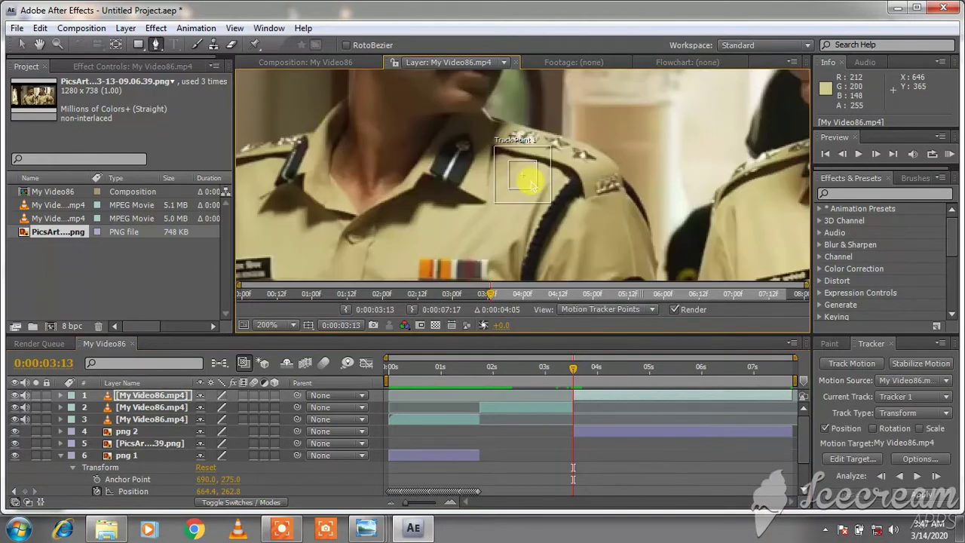
pyautogui.moveTo(530, 183); pyautogui.dragTo(596, 94)
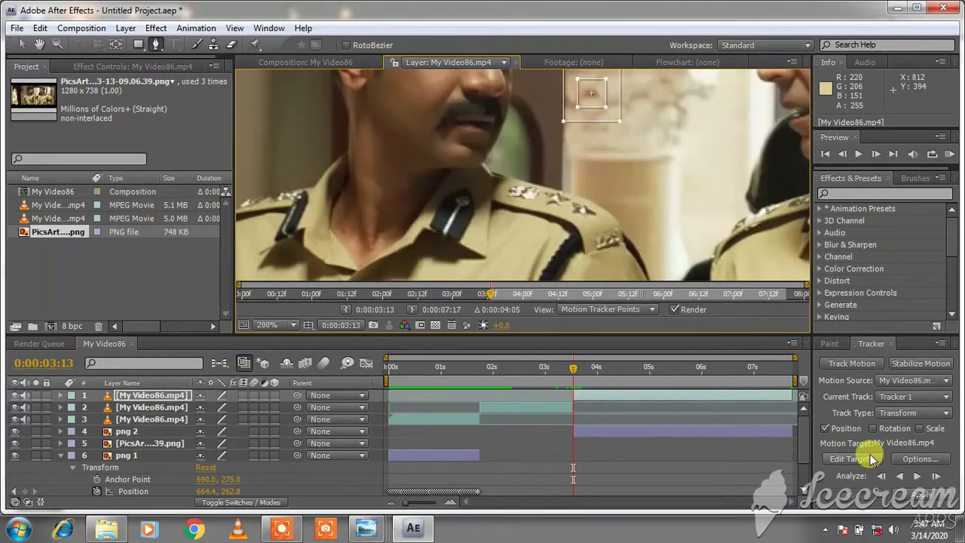
pyautogui.click(914, 476)
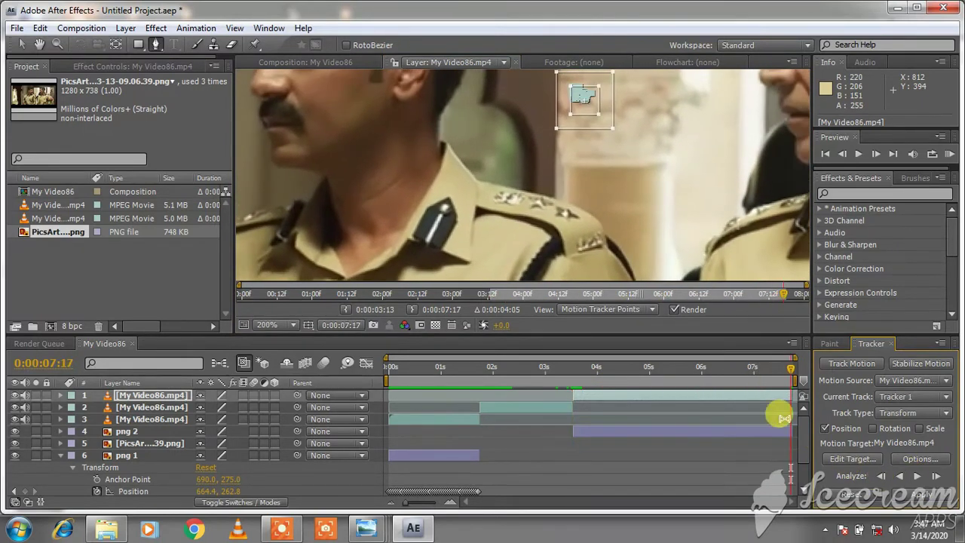
# Set the motion target to the png 2 layer and apply the tracking to it in X and Y.
pyautogui.click(852, 459)
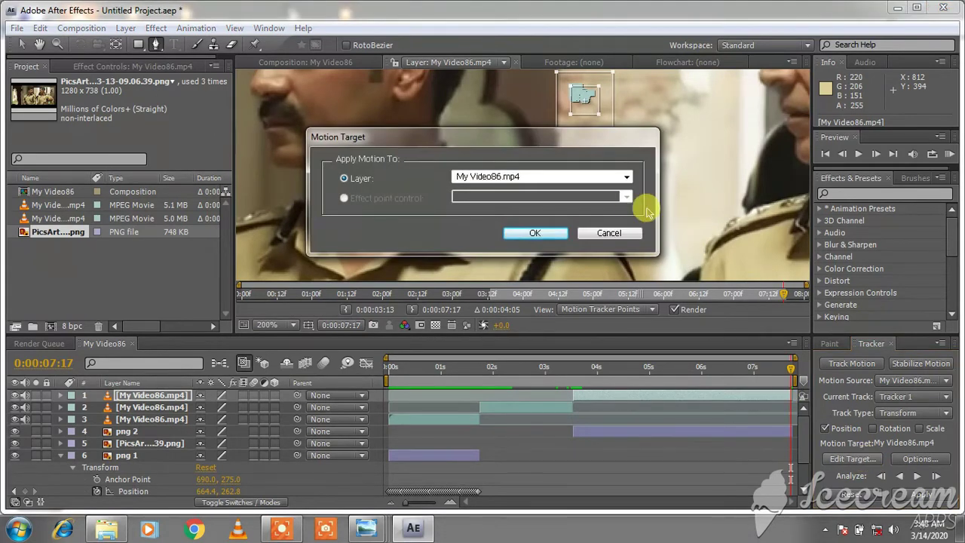
pyautogui.click(626, 176)
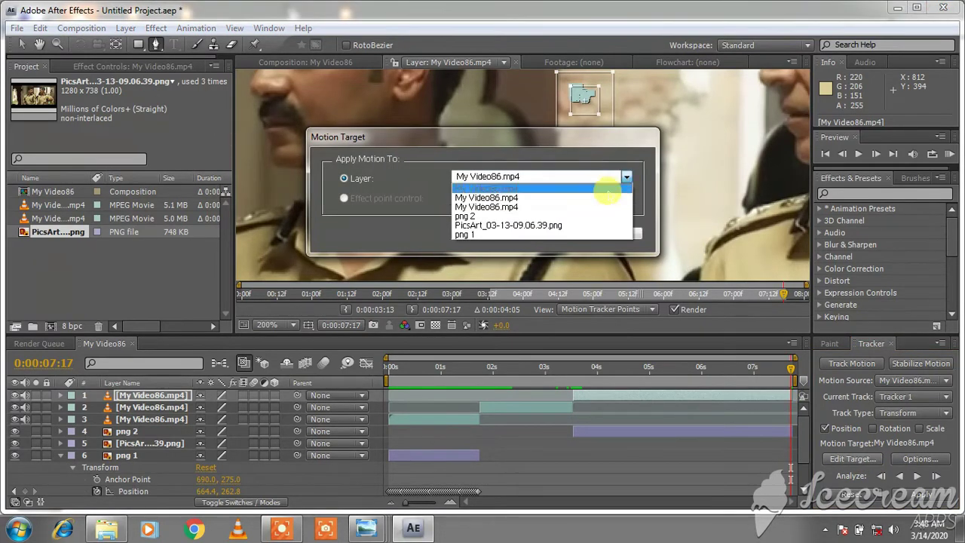
pyautogui.click(600, 218)
pyautogui.click(535, 233)
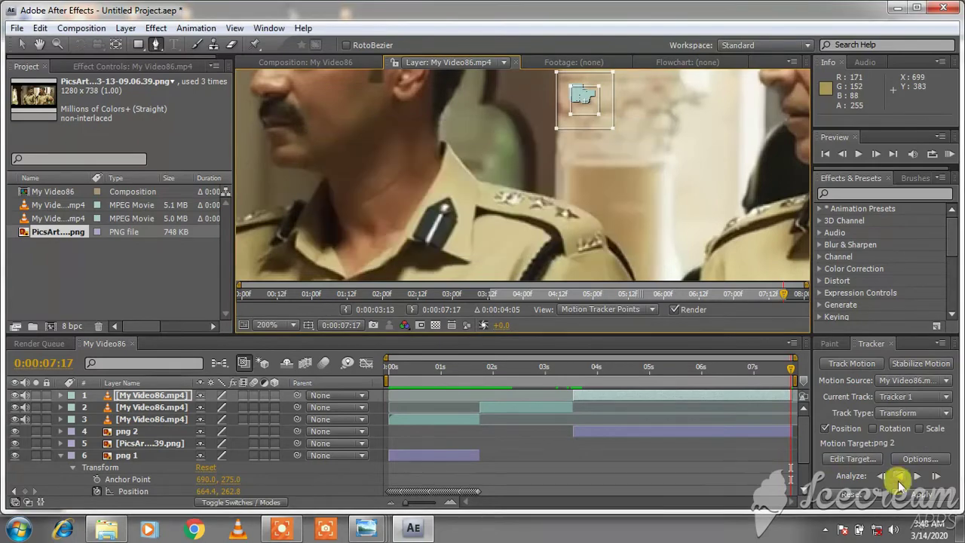
pyautogui.click(920, 494)
pyautogui.click(456, 208)
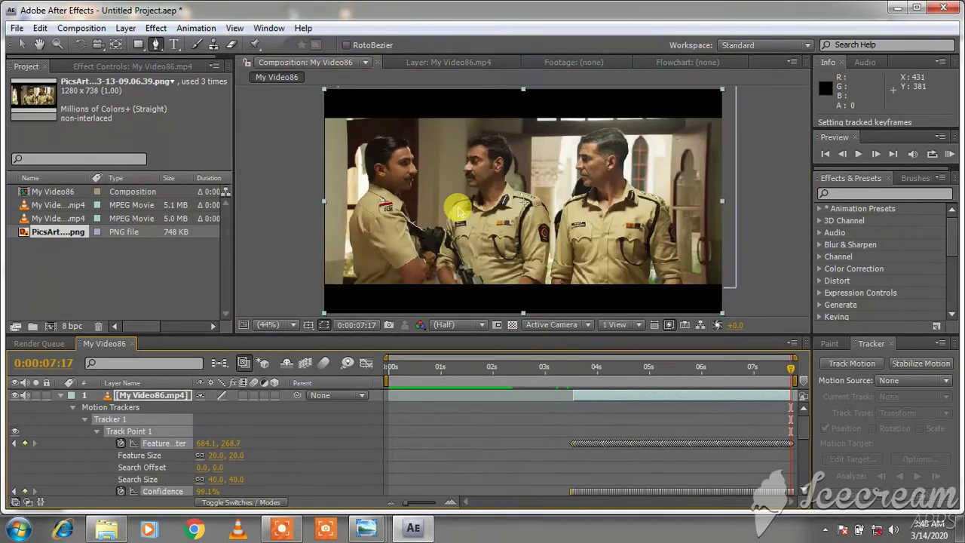
# Draw a closed mask around the middle and right officers on the third-shot video layer at 0:00:03:13, excluding the leftmost officer.
pyautogui.moveTo(790, 369); pyautogui.dragTo(573, 396)
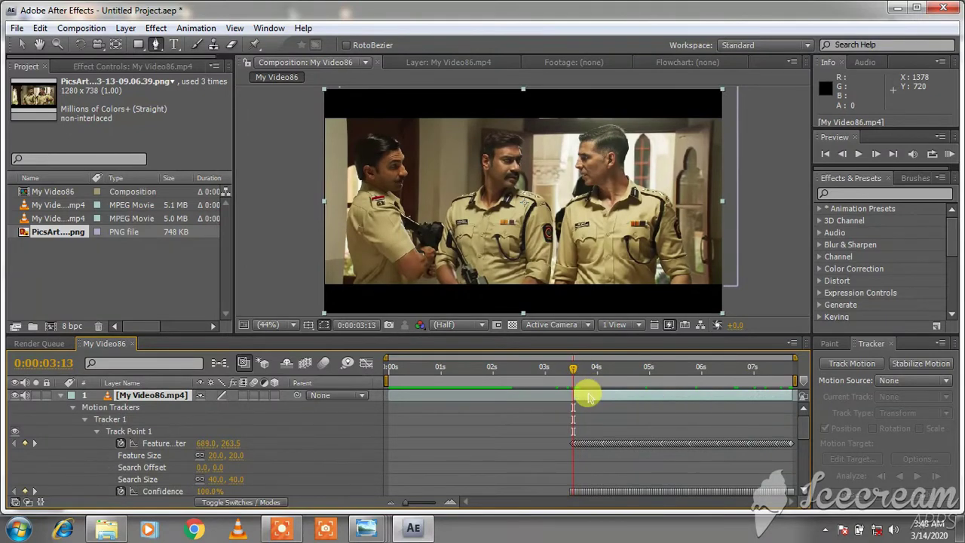
pyautogui.click(448, 117)
pyautogui.click(442, 215)
pyautogui.click(438, 245)
pyautogui.click(432, 283)
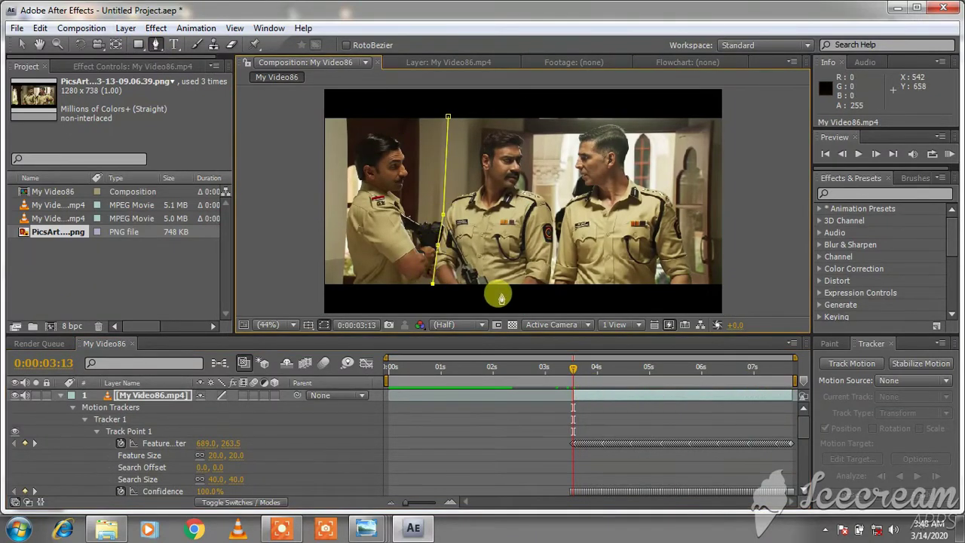
pyautogui.click(624, 301)
pyautogui.click(729, 302)
pyautogui.click(731, 159)
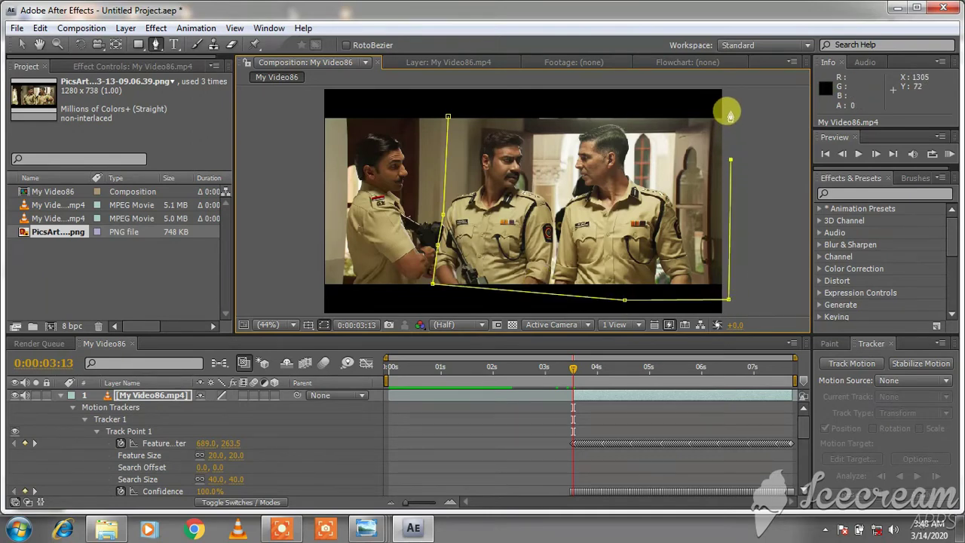
pyautogui.click(730, 112)
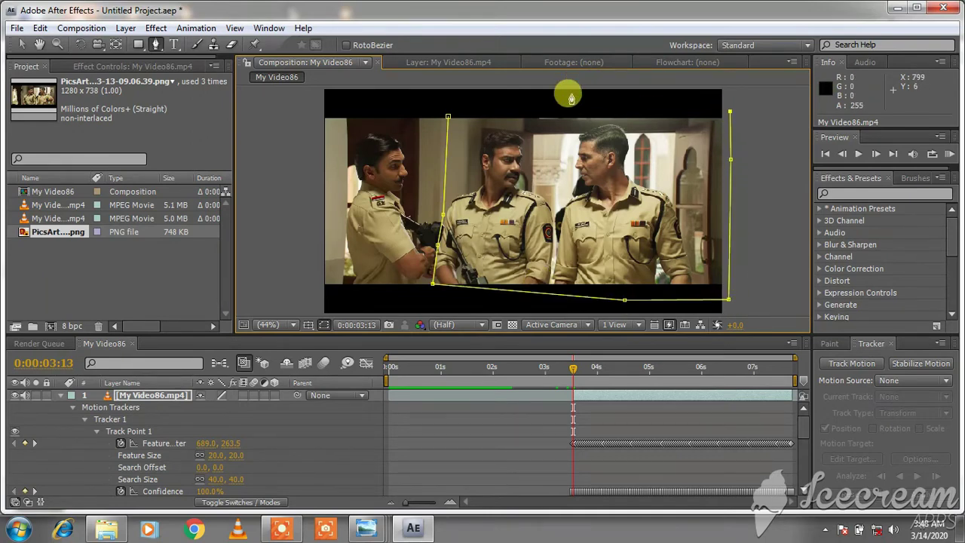
pyautogui.click(448, 119)
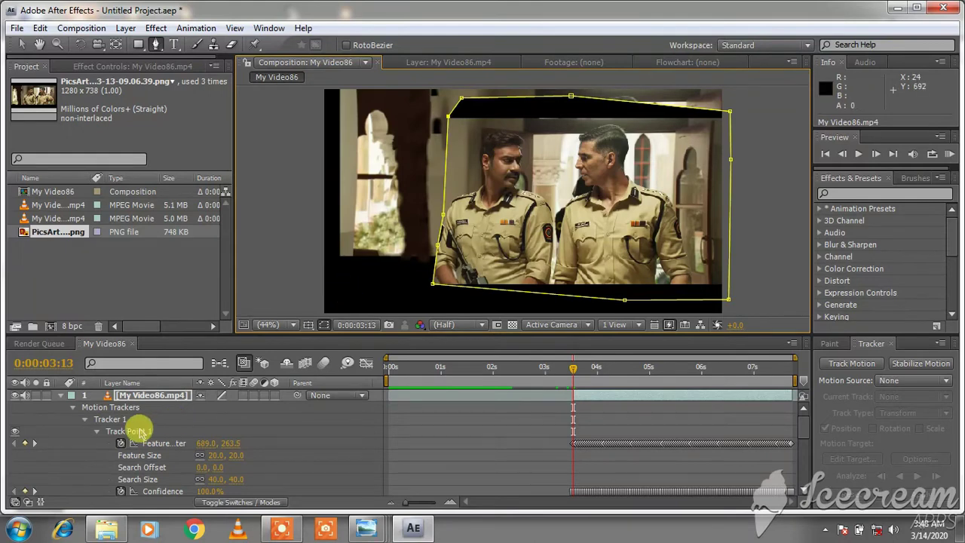
# Set the anchor point of png 2 to 694, 268 to align the background image with the masked third shot.
pyautogui.click(62, 397)
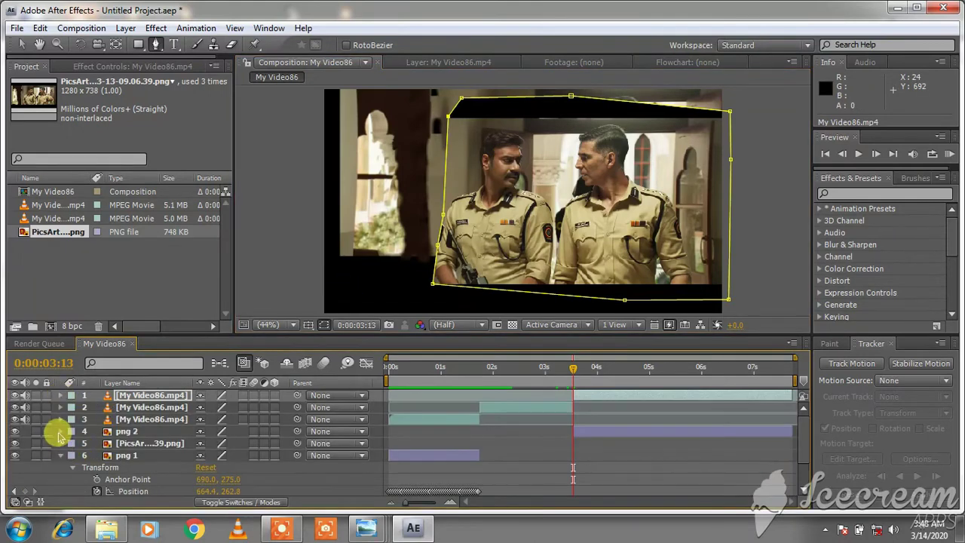
pyautogui.click(59, 432)
pyautogui.click(73, 443)
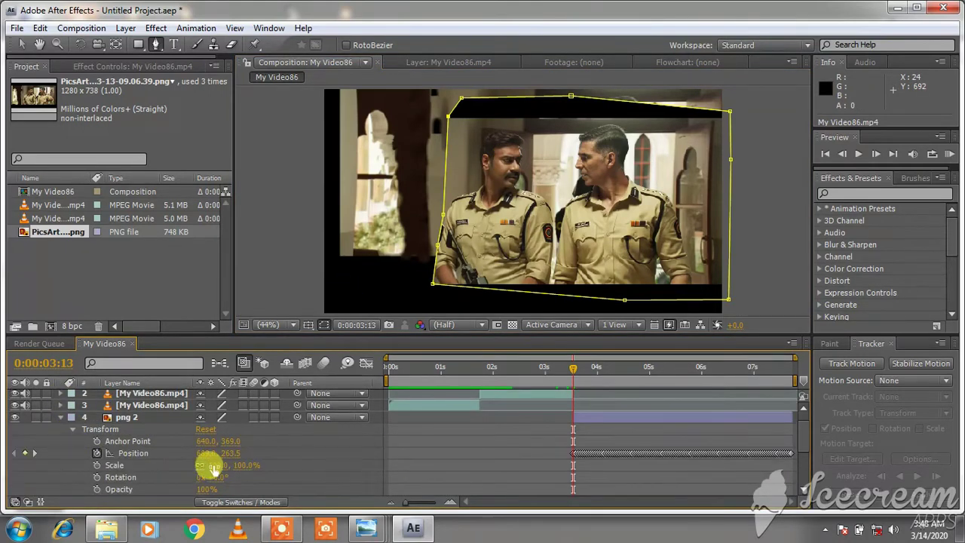
pyautogui.moveTo(225, 455)
pyautogui.mouseDown()
pyautogui.moveTo(256, 431)
pyautogui.moveTo(203, 437)
pyautogui.moveTo(240, 442)
pyautogui.mouseUp()
pyautogui.hotkey('ctrl', 'z')
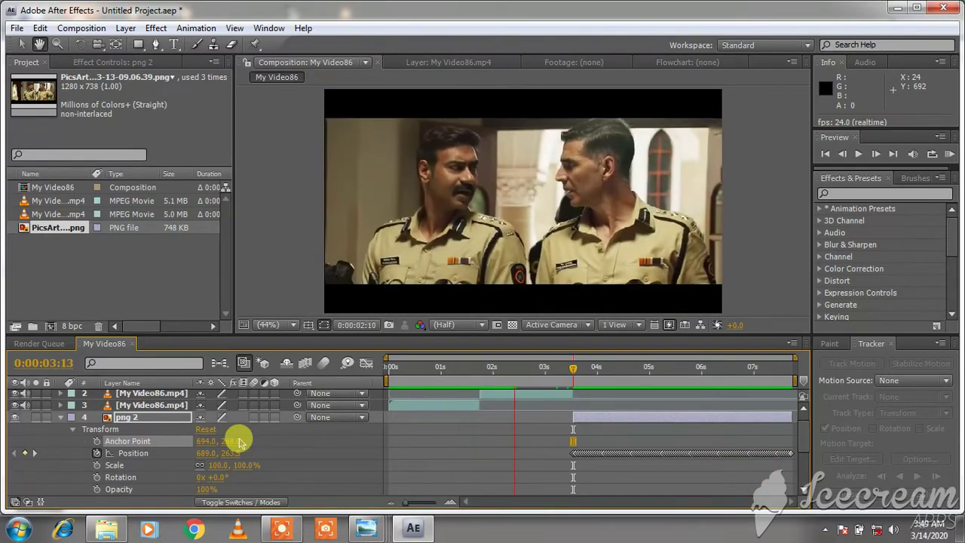
# Reshape the left edge of the third-shot mask outward at 0:00:06:09 to include the middle officer's whole arm.
pyautogui.press('g')
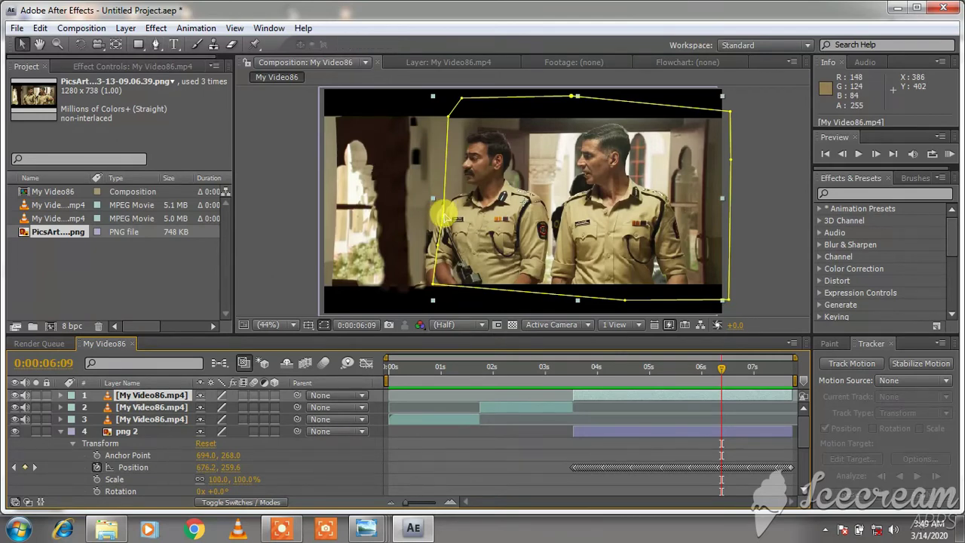
pyautogui.moveTo(444, 217); pyautogui.dragTo(430, 209)
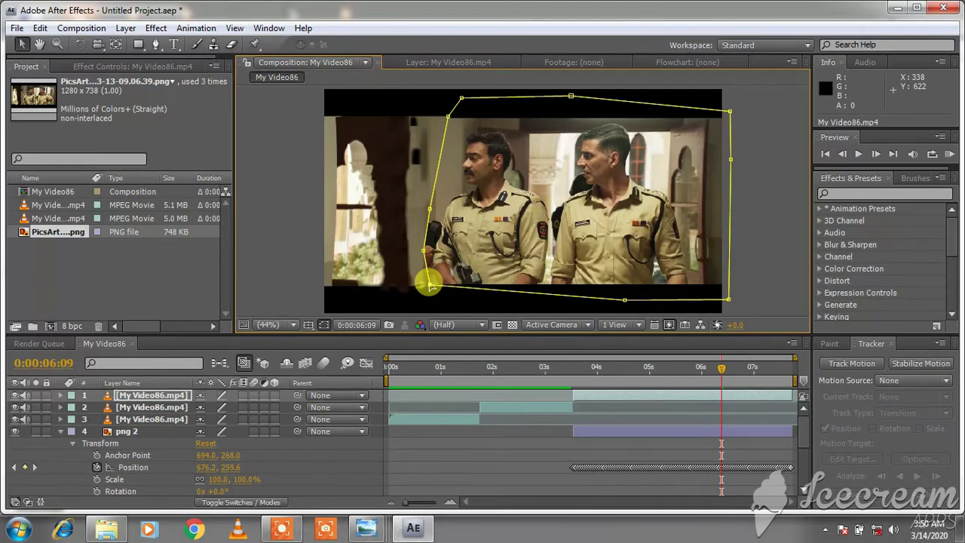
pyautogui.click(394, 221)
# Add My Video87.mp4 to the composition above the first-shot video segment and apply Keylight (1.2) to it.
pyautogui.click(57, 219)
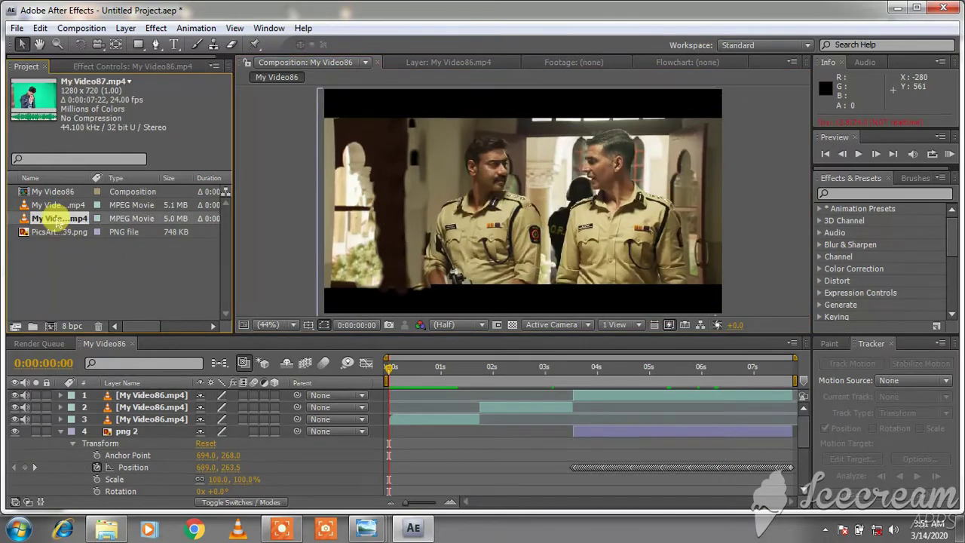
pyautogui.moveTo(57, 219); pyautogui.dragTo(117, 419)
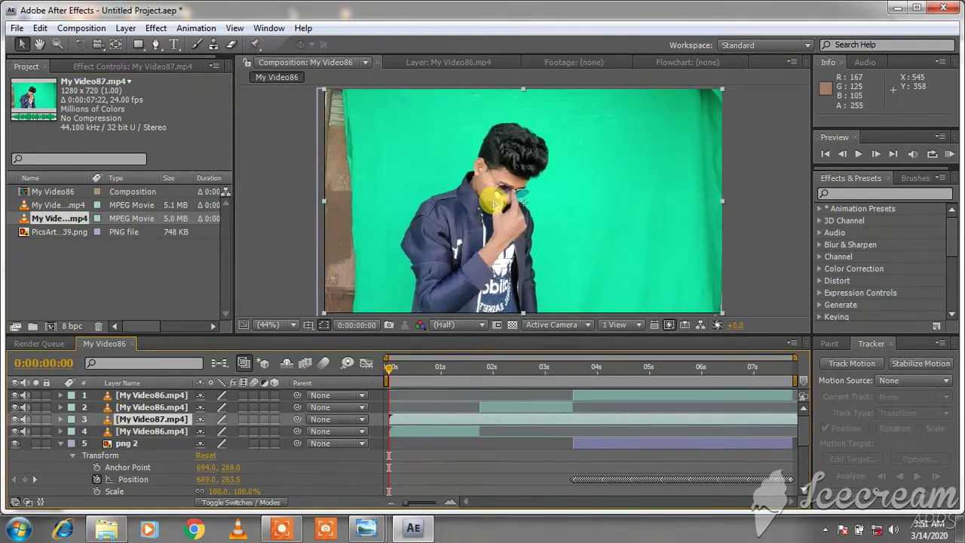
pyautogui.click(852, 194)
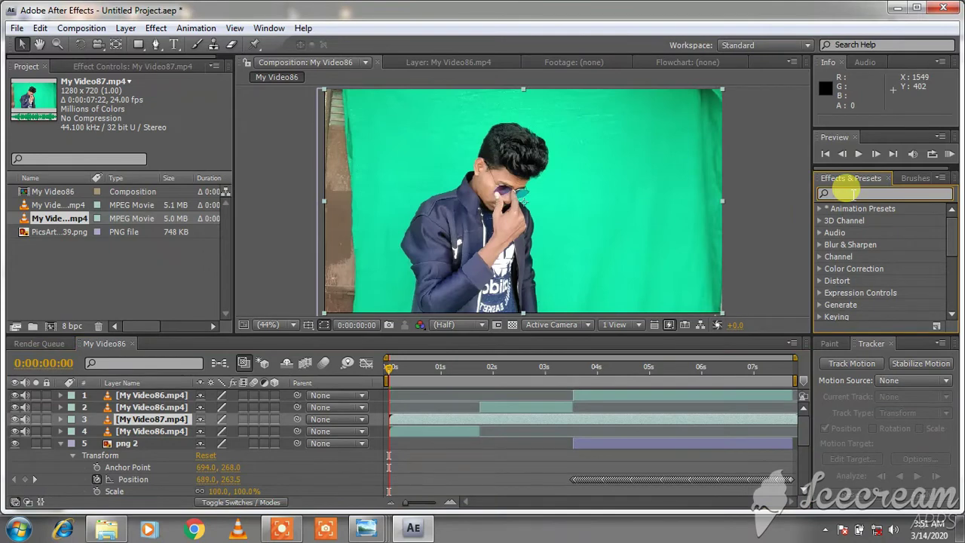
pyautogui.write('key')
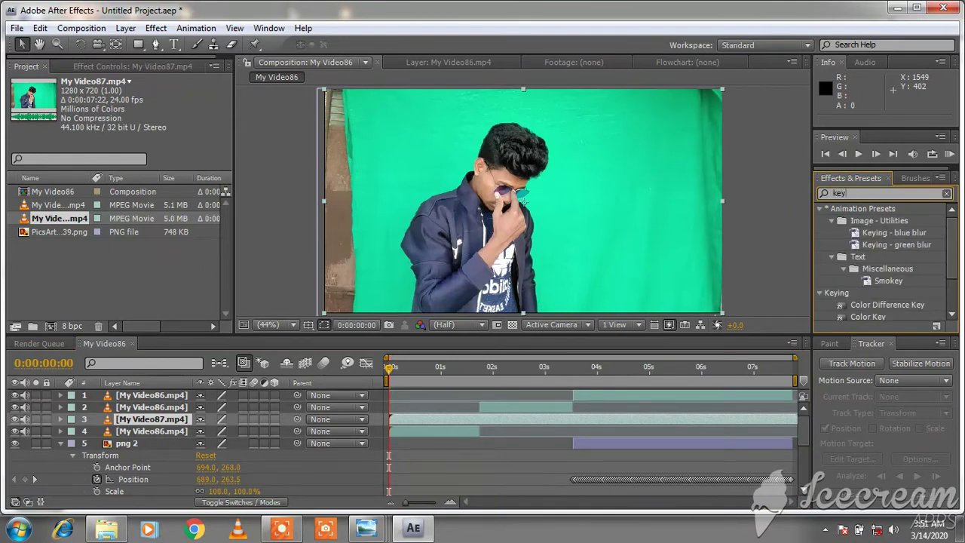
pyautogui.click(951, 316)
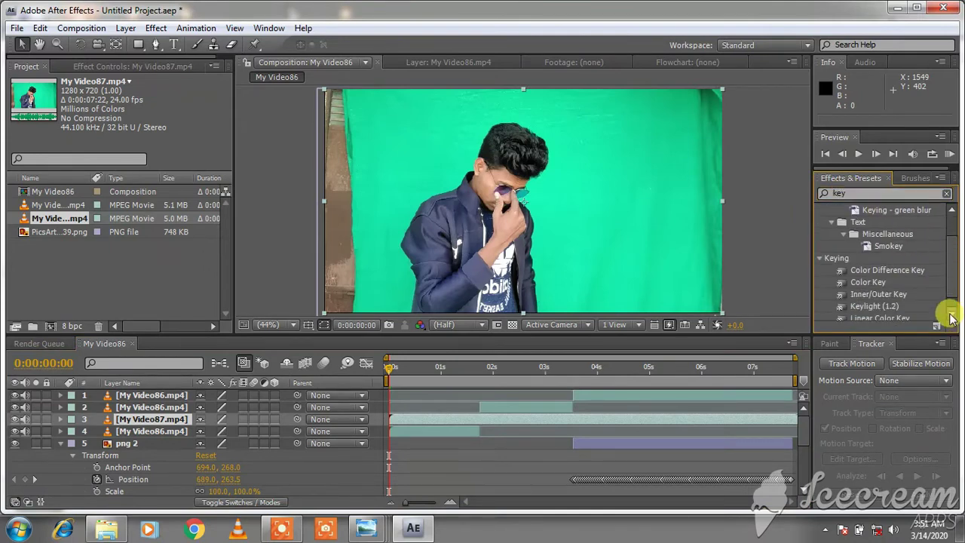
pyautogui.doubleClick(881, 307)
# Sample the green backdrop as the Keylight screen colour, view the Screen Matte, and set Screen Gain to 127 and Screen Balance to 60.
pyautogui.click(134, 194)
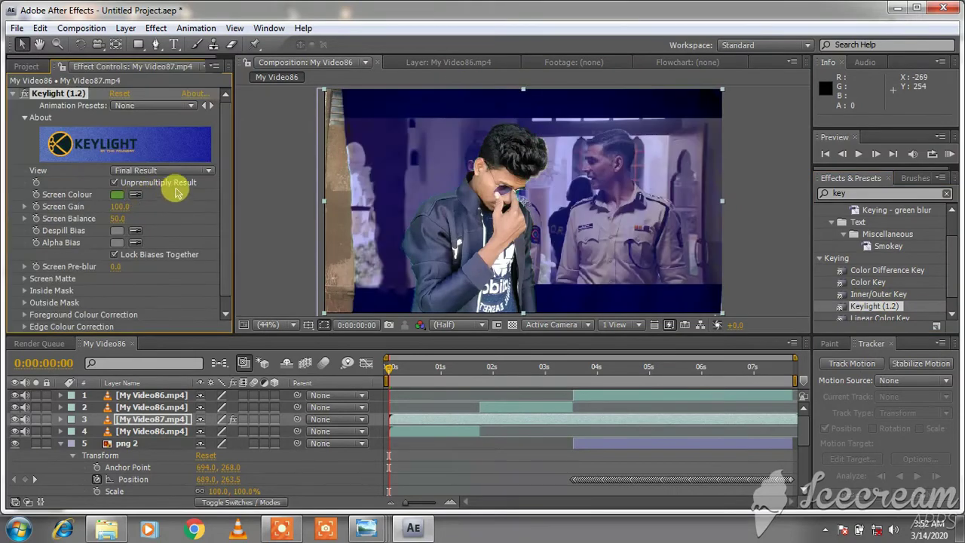
pyautogui.click(208, 173)
pyautogui.click(160, 79)
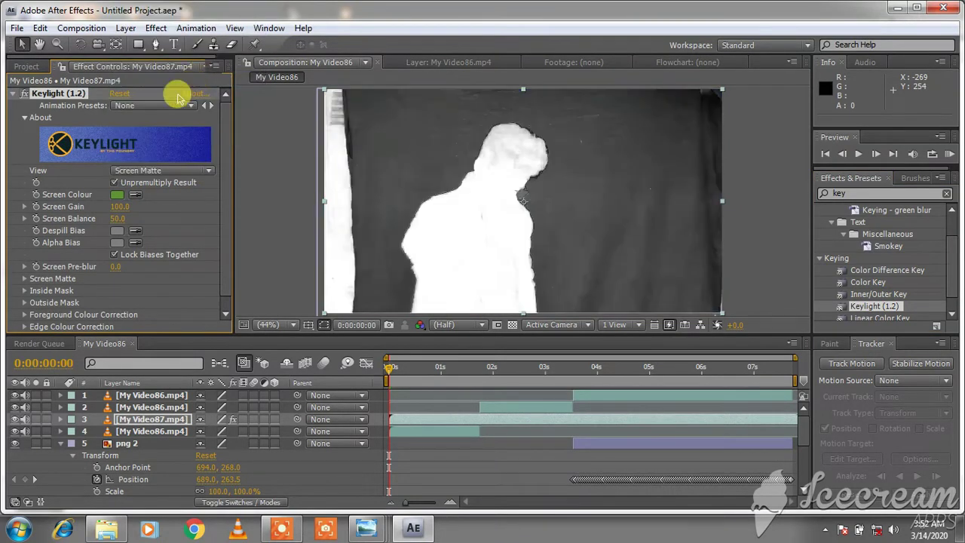
pyautogui.moveTo(119, 206); pyautogui.dragTo(78, 236)
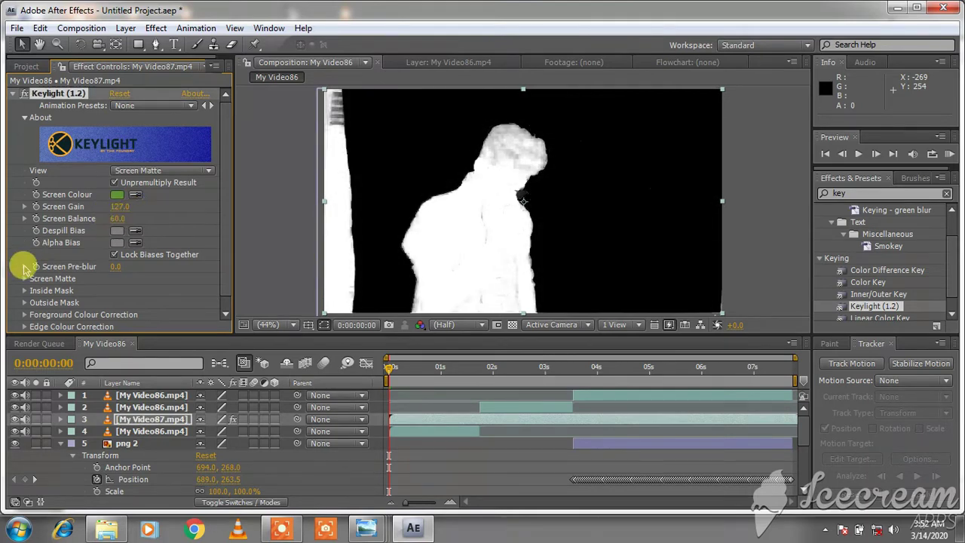
# Set the screen matte's Clip Black to 15 and Clip White to 39, and return the Keylight view to Final Result.
pyautogui.click(24, 279)
pyautogui.scroll(-2, 138, 208)
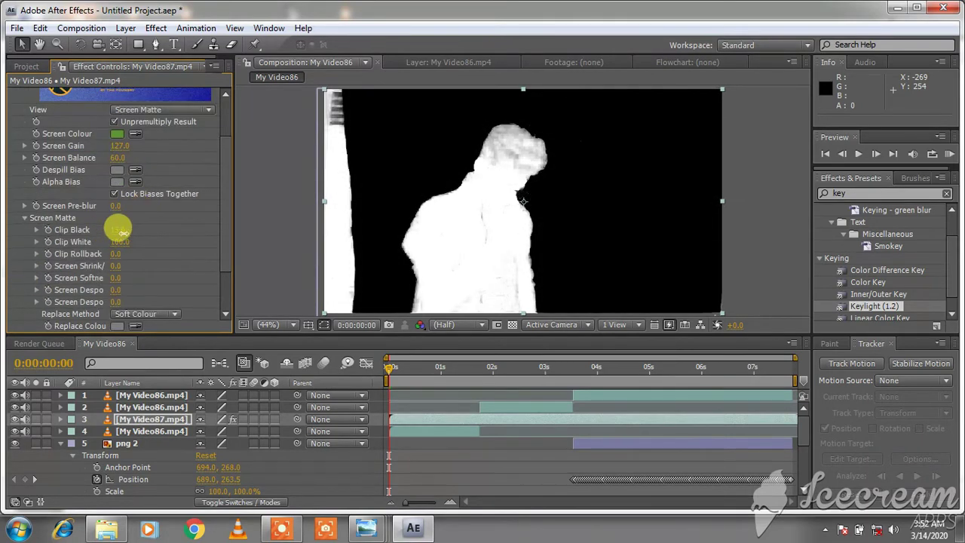
pyautogui.moveTo(115, 243); pyautogui.dragTo(78, 243)
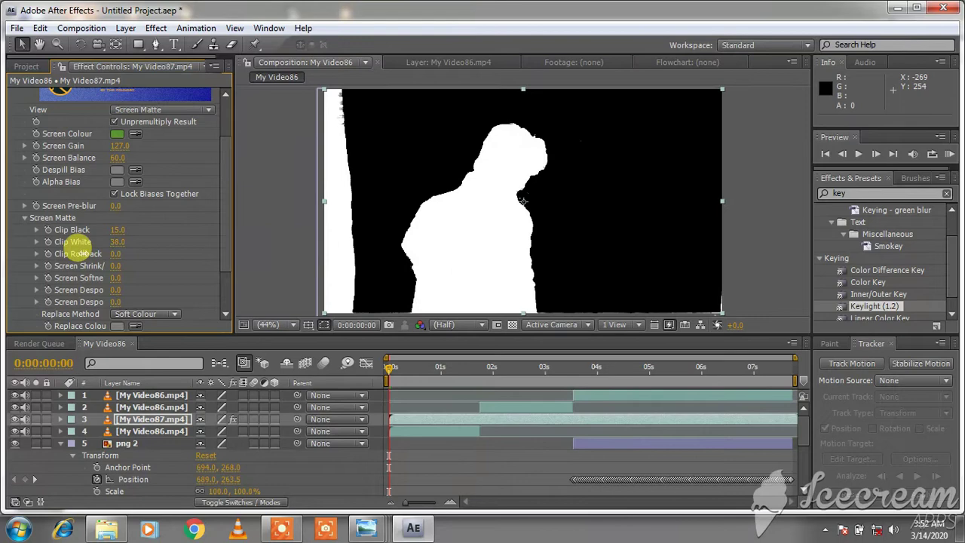
pyautogui.click(181, 112)
pyautogui.click(193, 203)
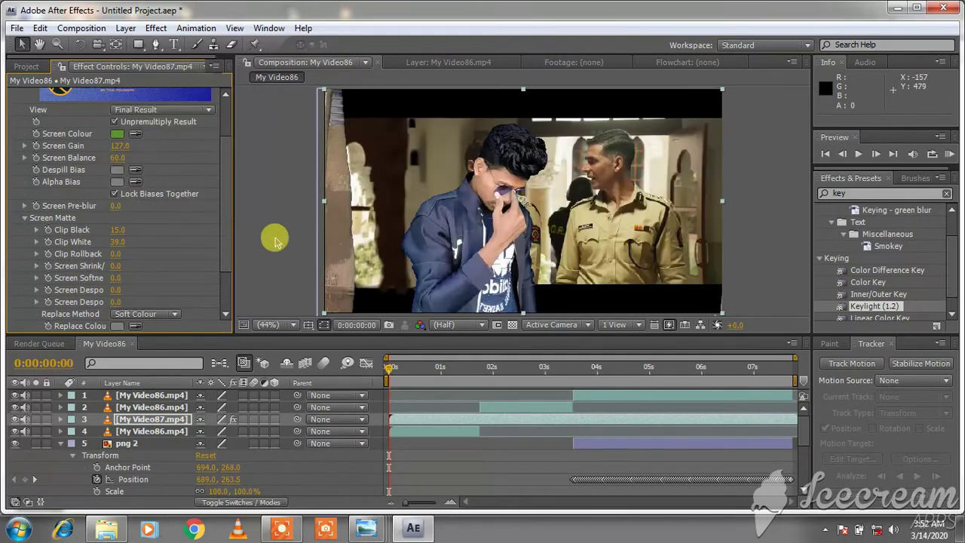
# Scale the My Video87.mp4 layer to 77% and move it to about 324, 355, beside the middle officer.
pyautogui.click(60, 420)
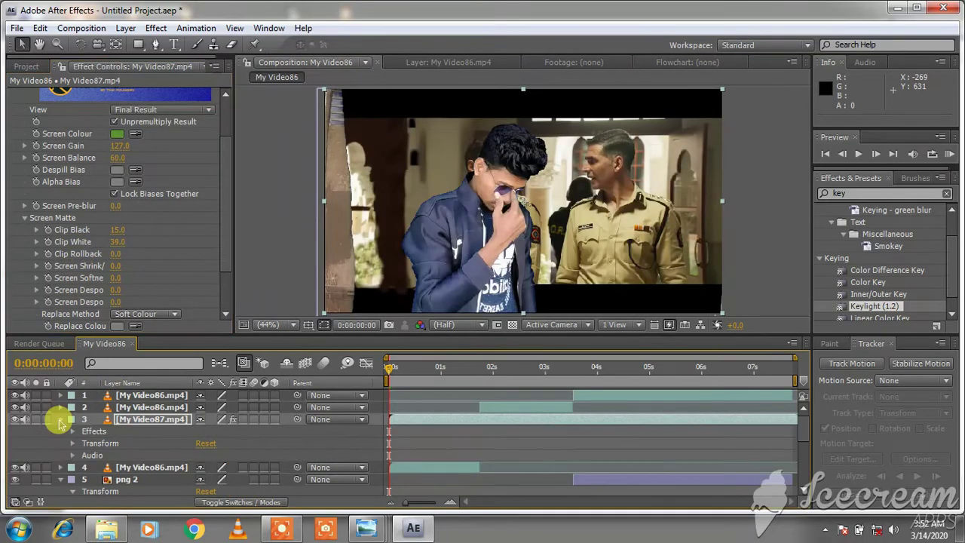
pyautogui.click(73, 444)
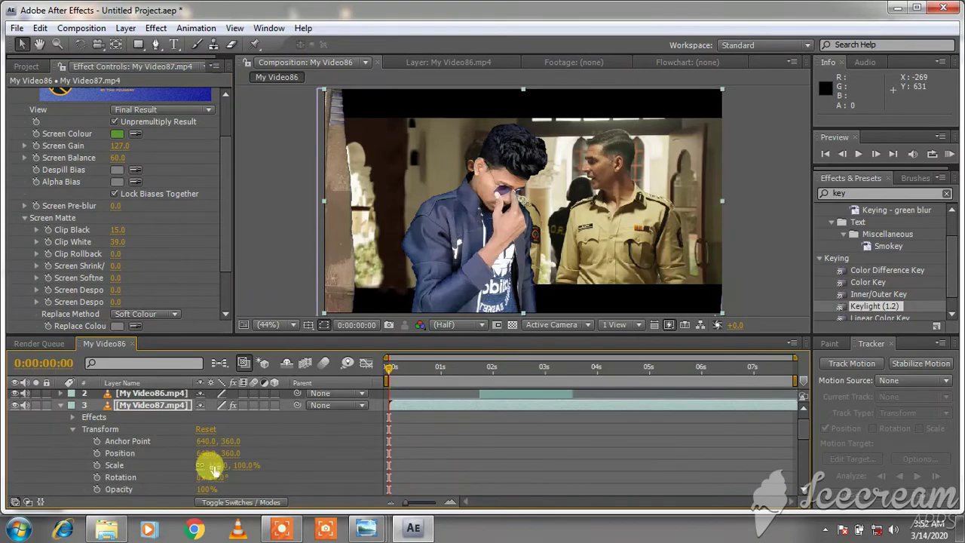
pyautogui.moveTo(215, 469); pyautogui.dragTo(200, 465)
pyautogui.moveTo(535, 250); pyautogui.dragTo(421, 246)
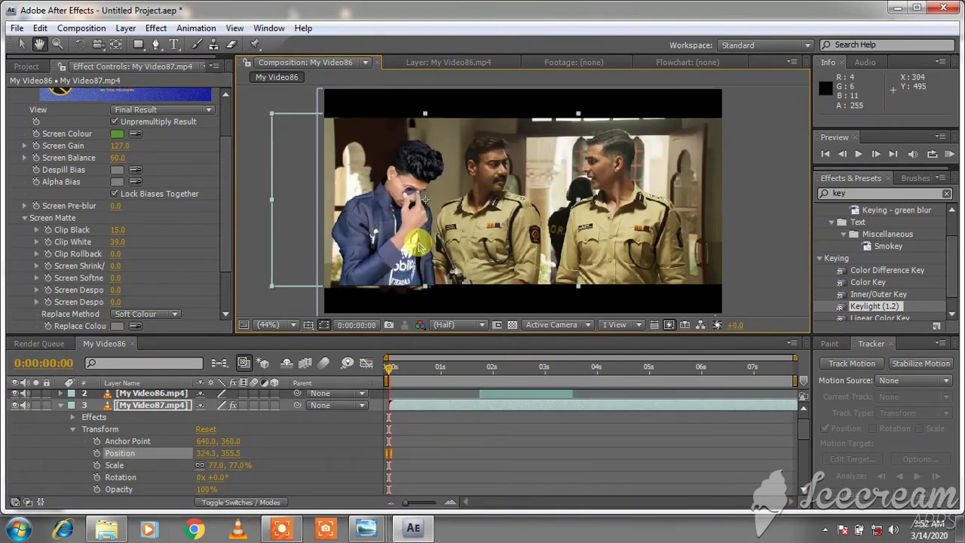
# Preview the composition to check the keyed person against the three shots.
pyautogui.press('space')
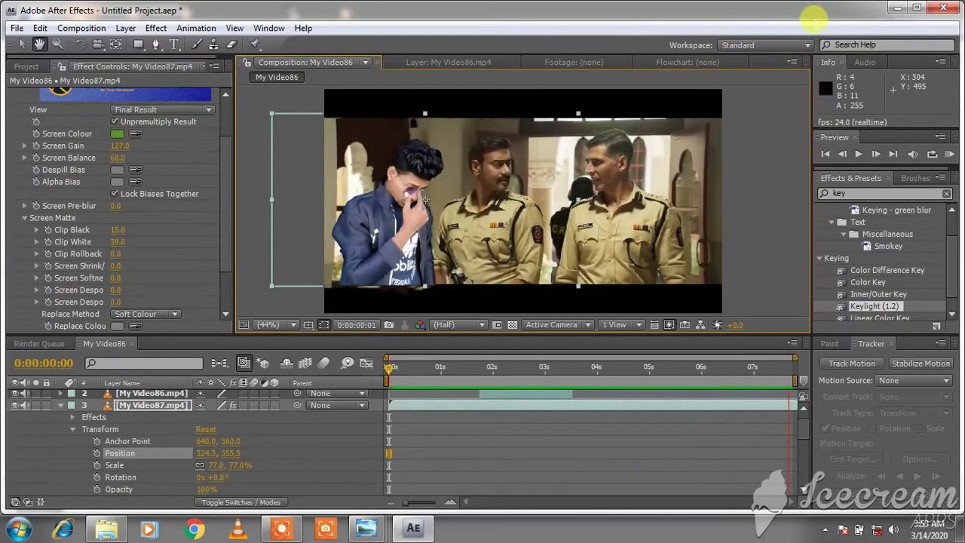
pyautogui.click(949, 156)
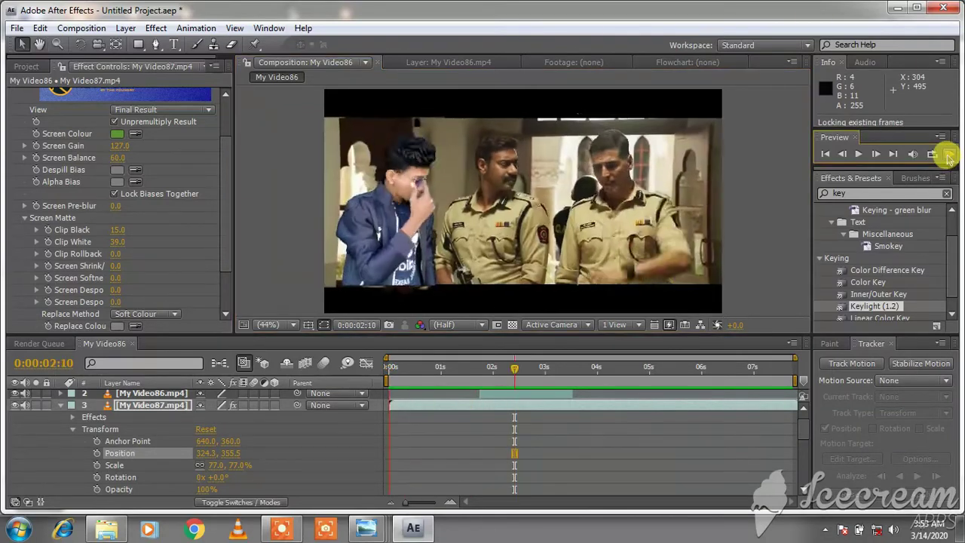